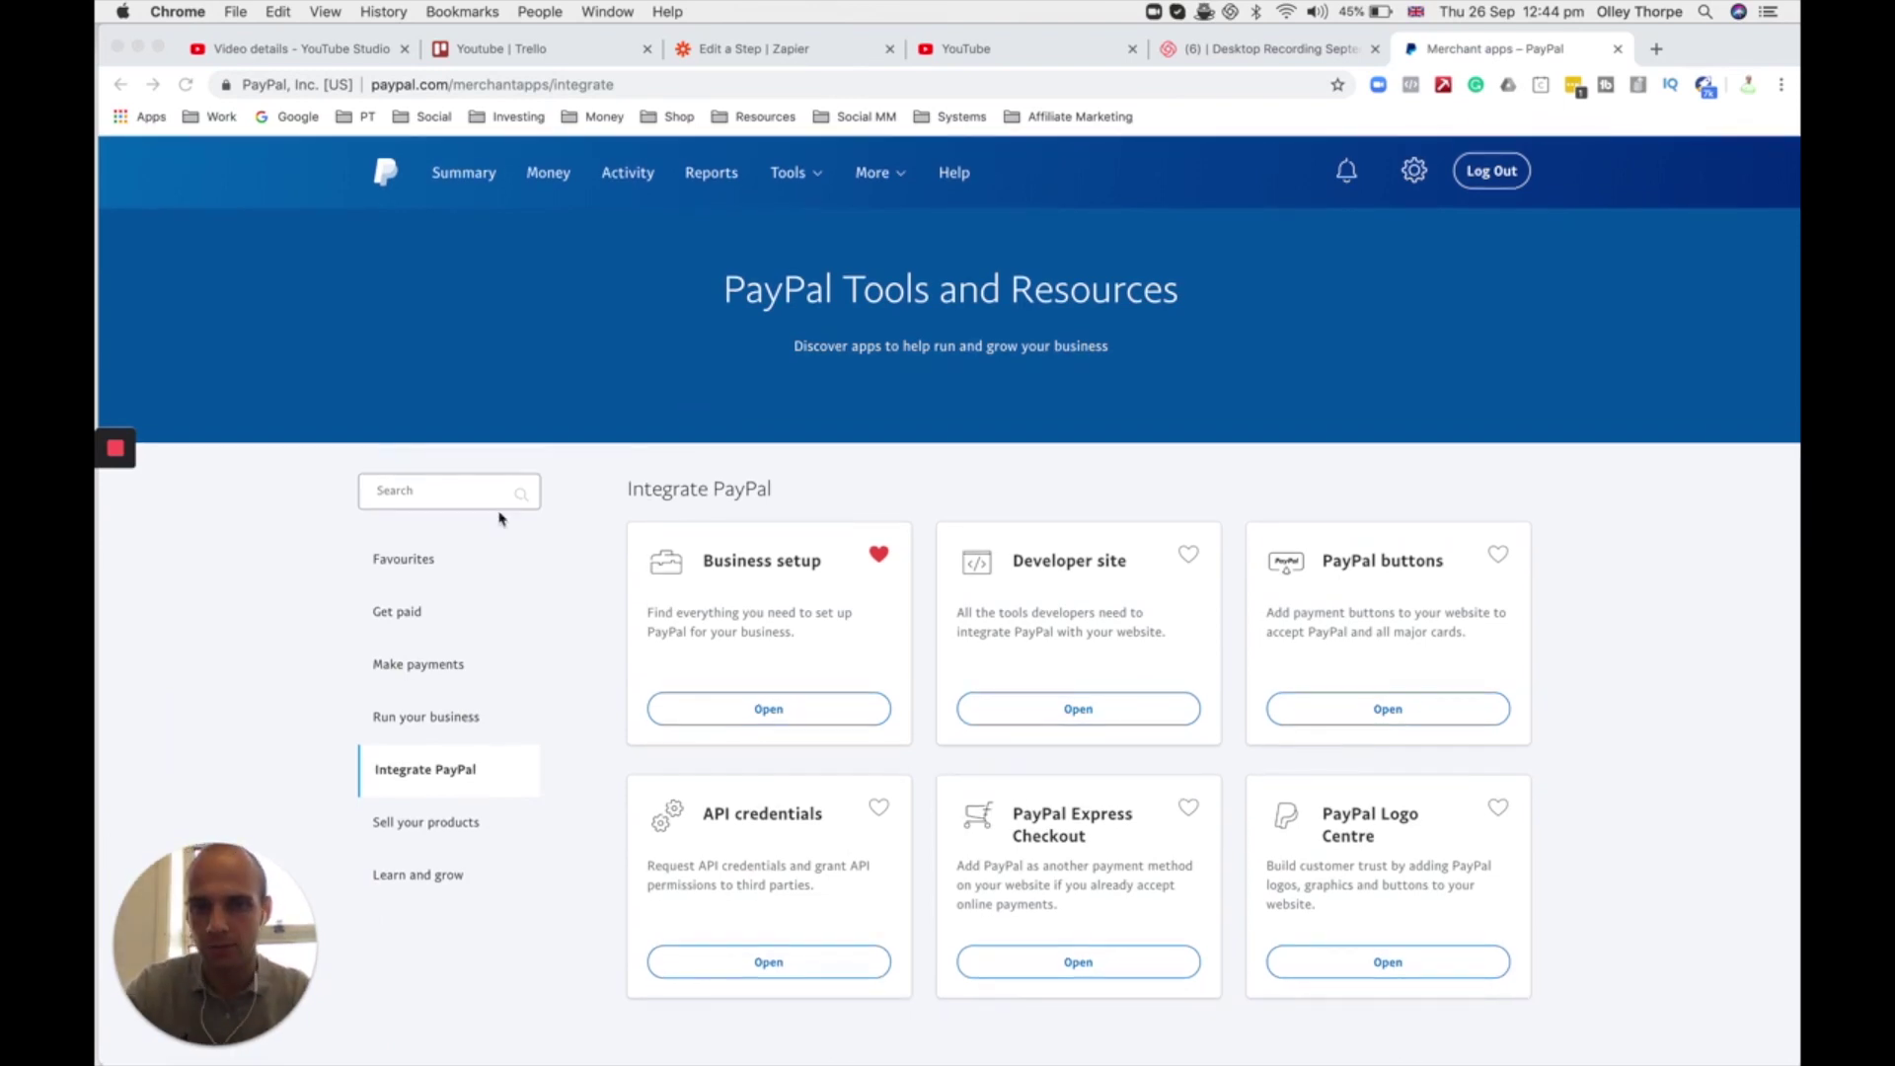
# Show All Tools to reveal Favourites: Invoicing, Send money, Request money, Business setup, Resolution Centre.
pyautogui.click(787, 172)
pyautogui.click(812, 411)
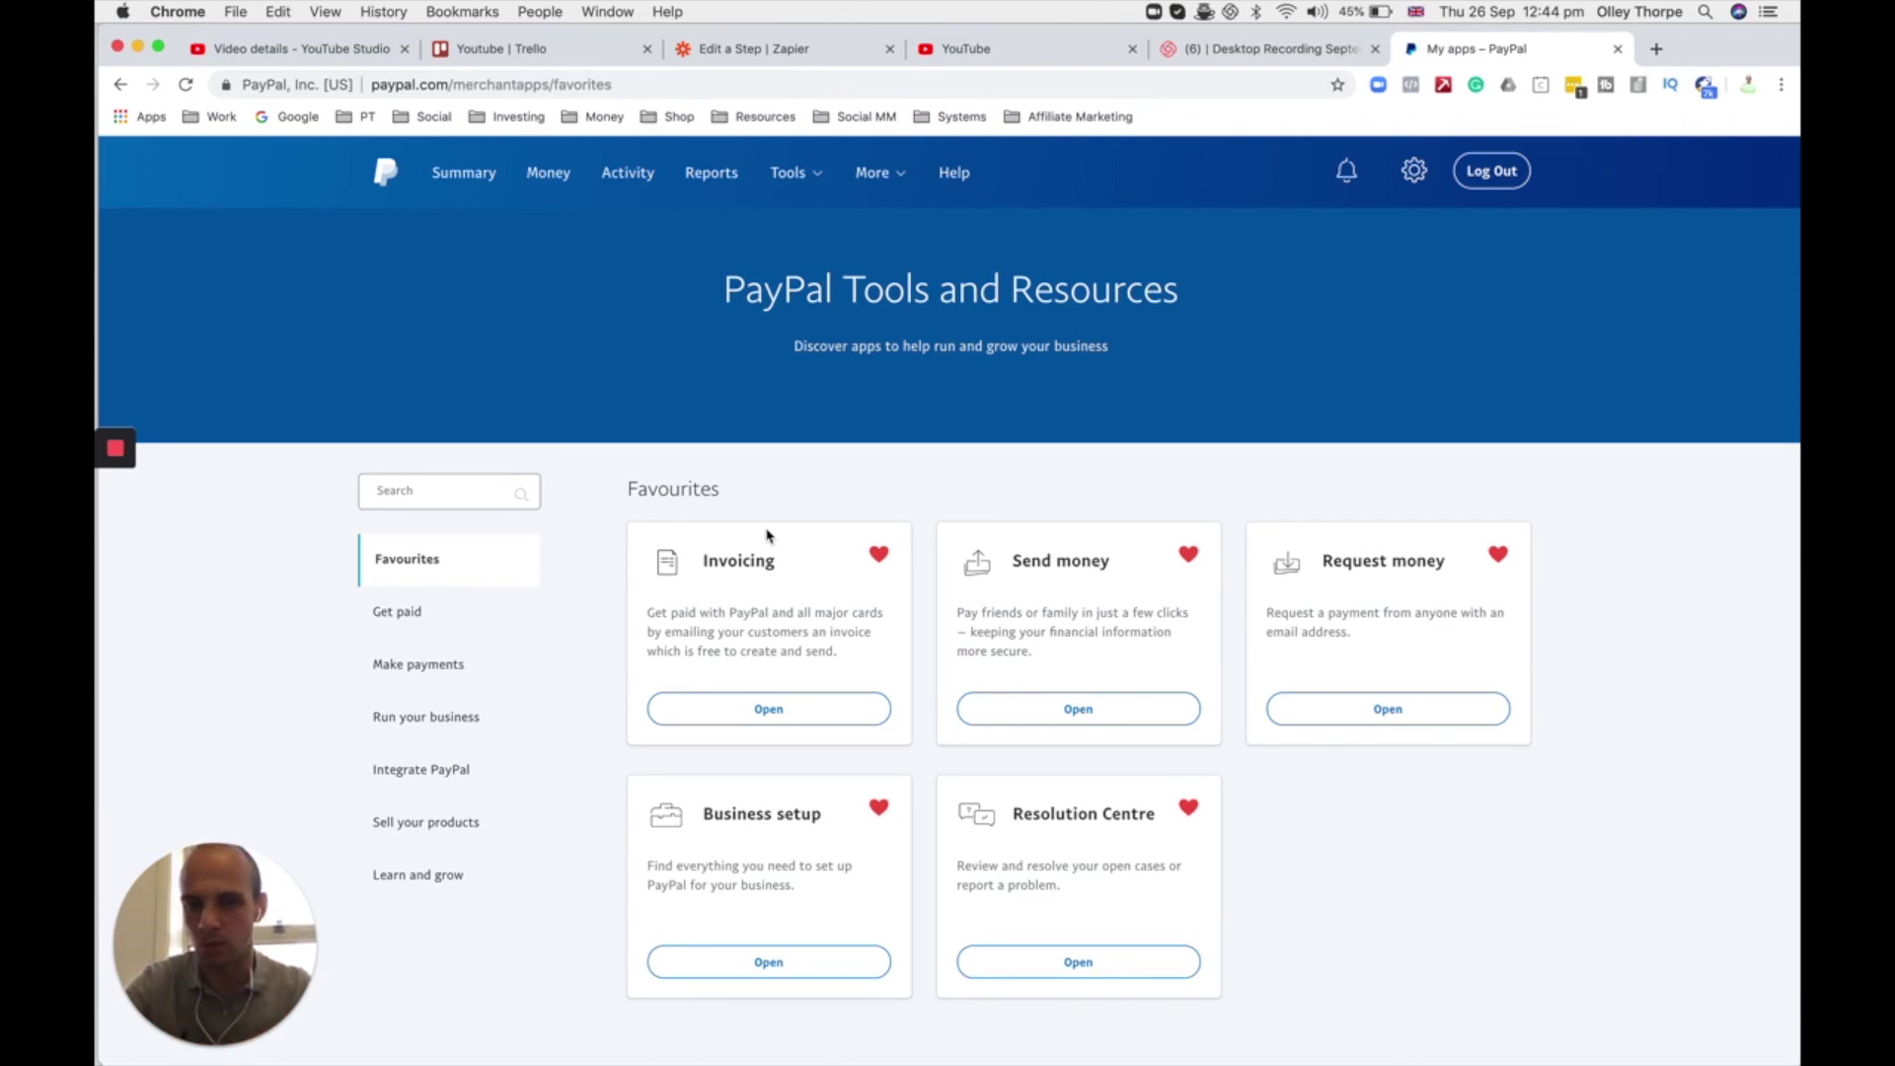
pyautogui.scroll(-1, 734, 591)
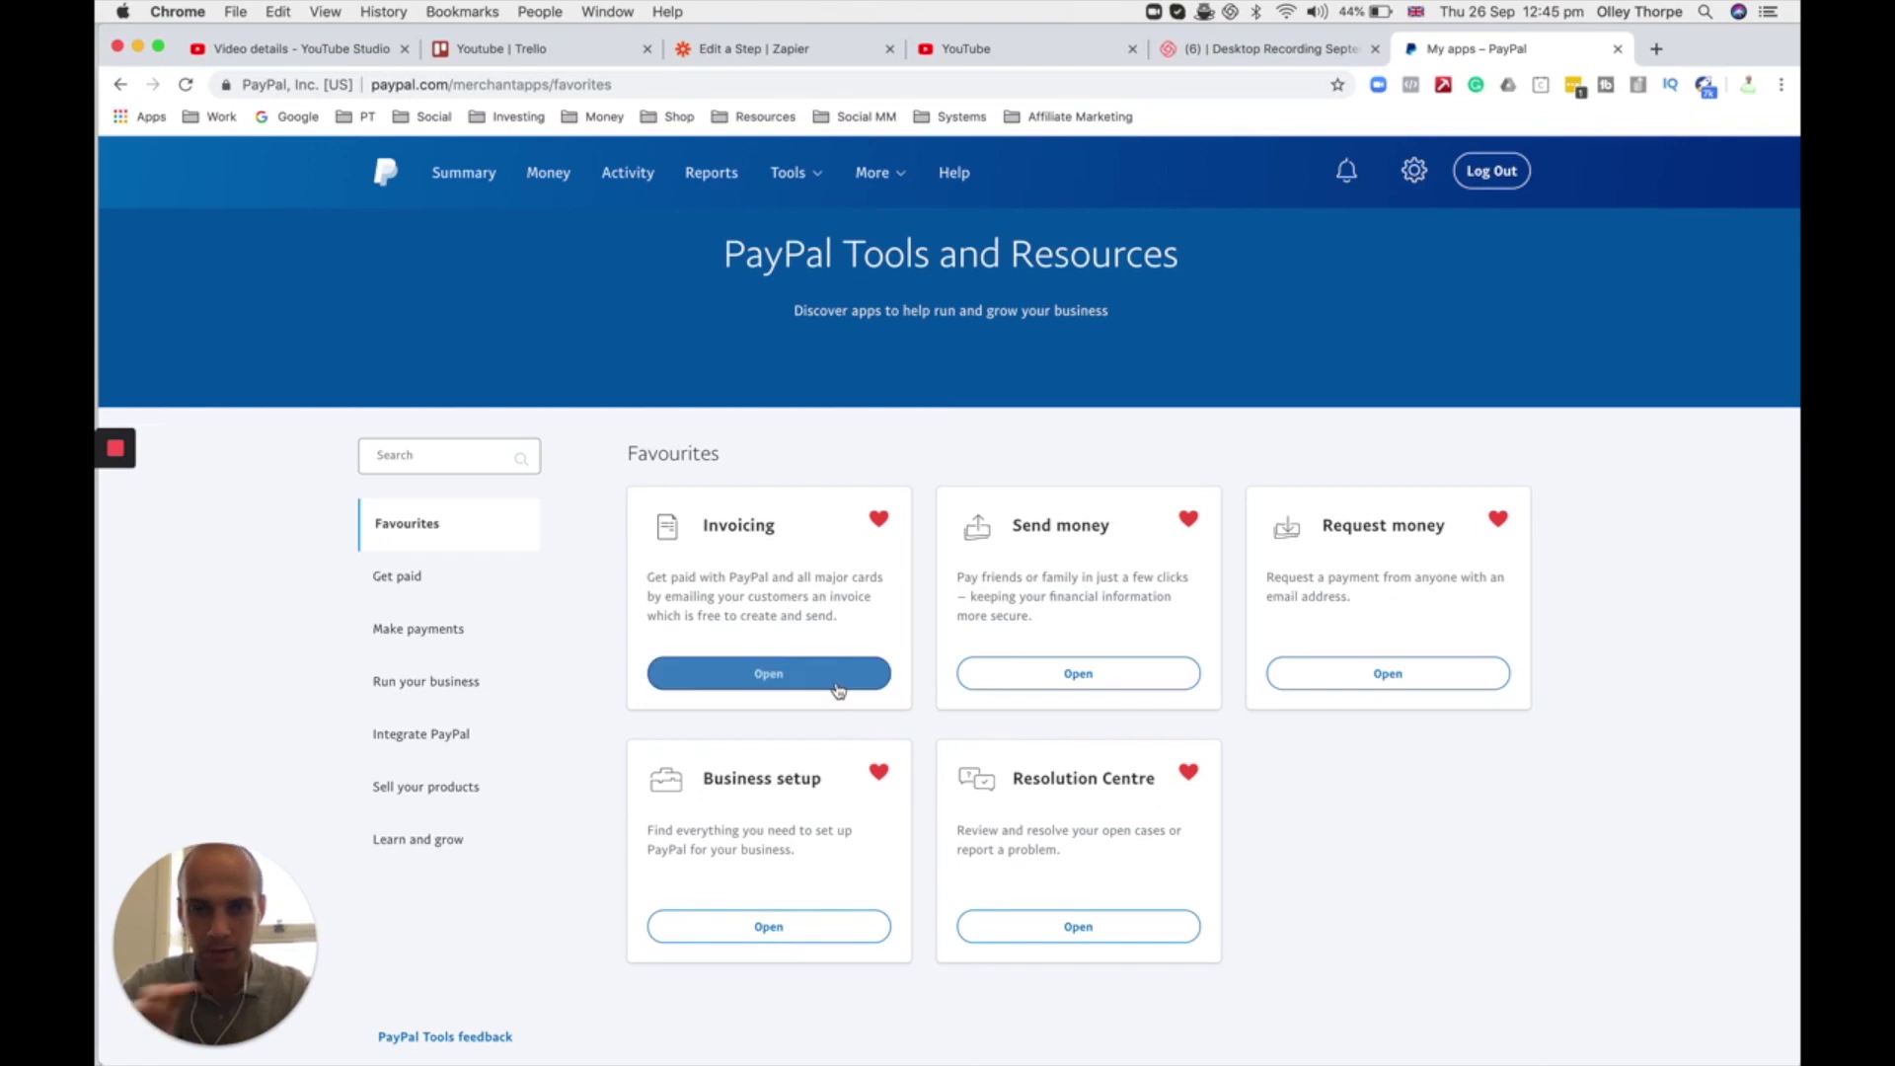
# Create new invoice 0009 from Invoicing and add the customer's email as the recipient.
pyautogui.click(718, 674)
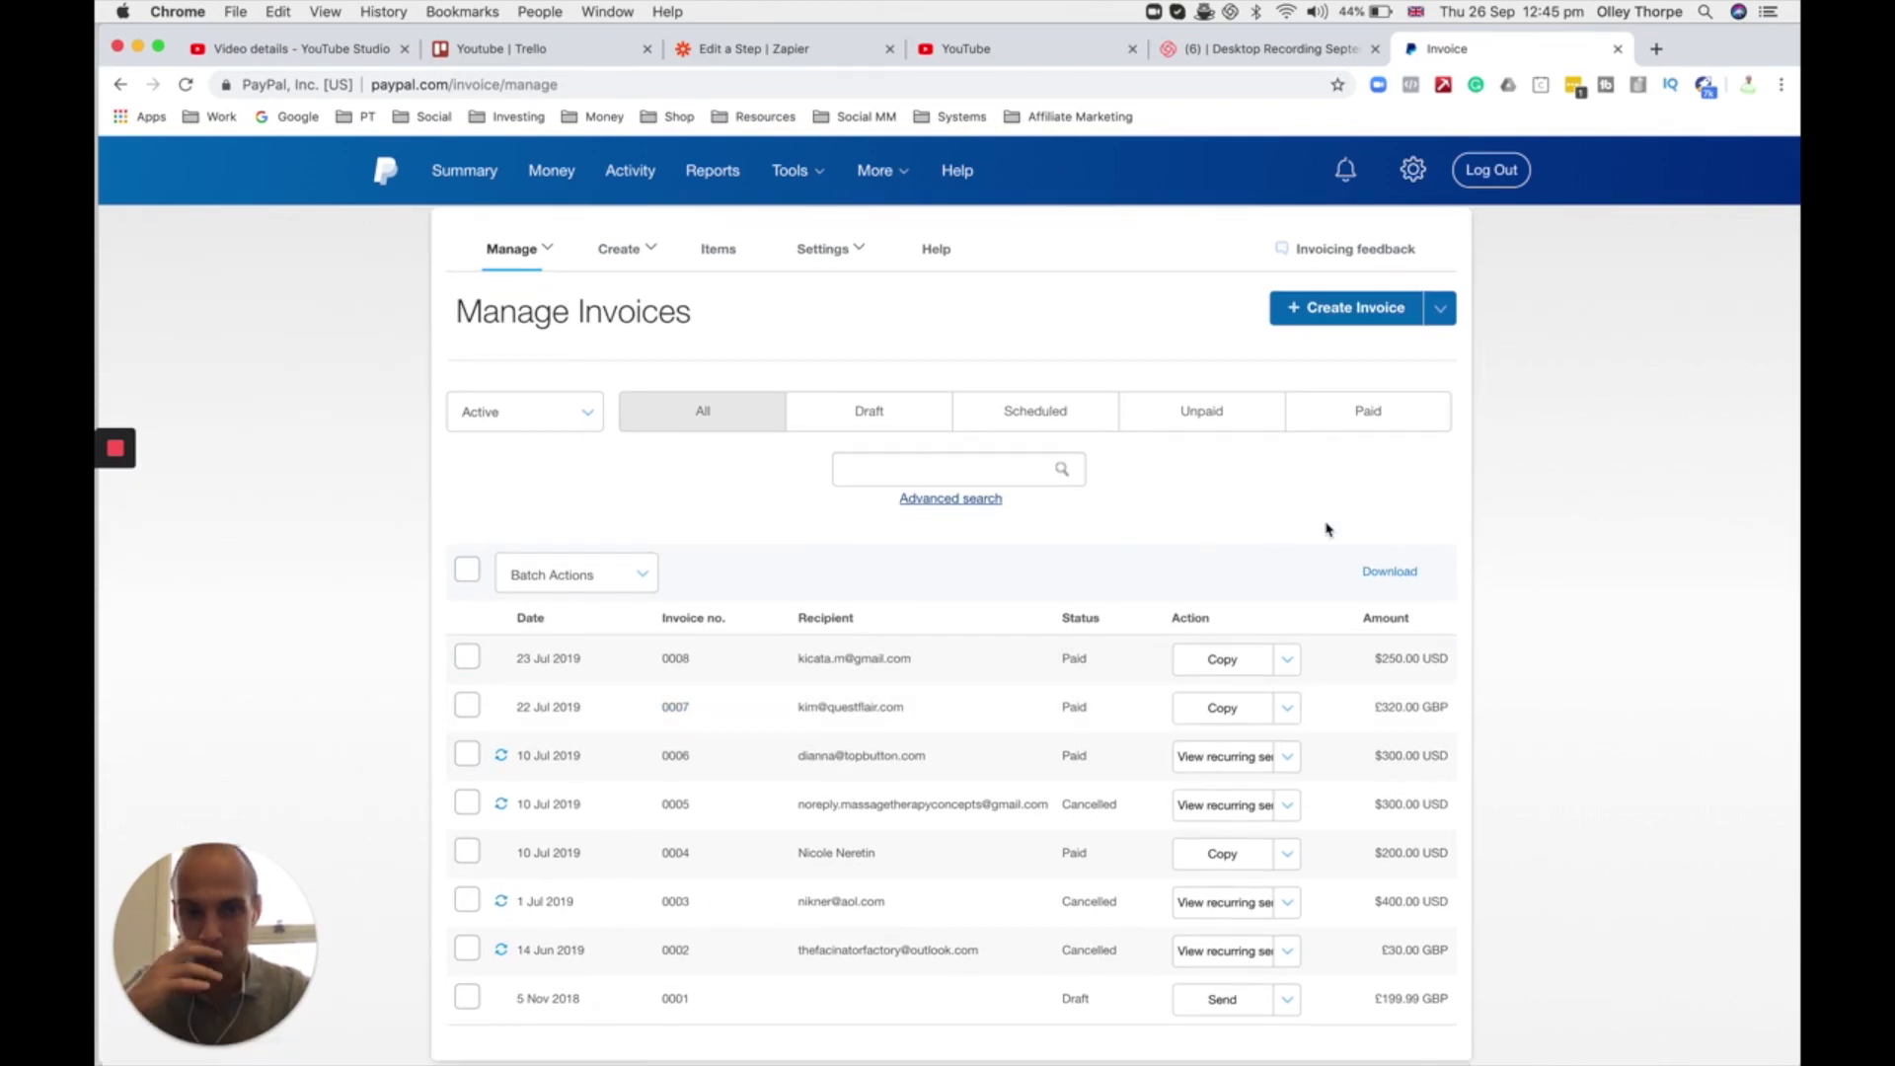
pyautogui.click(1314, 320)
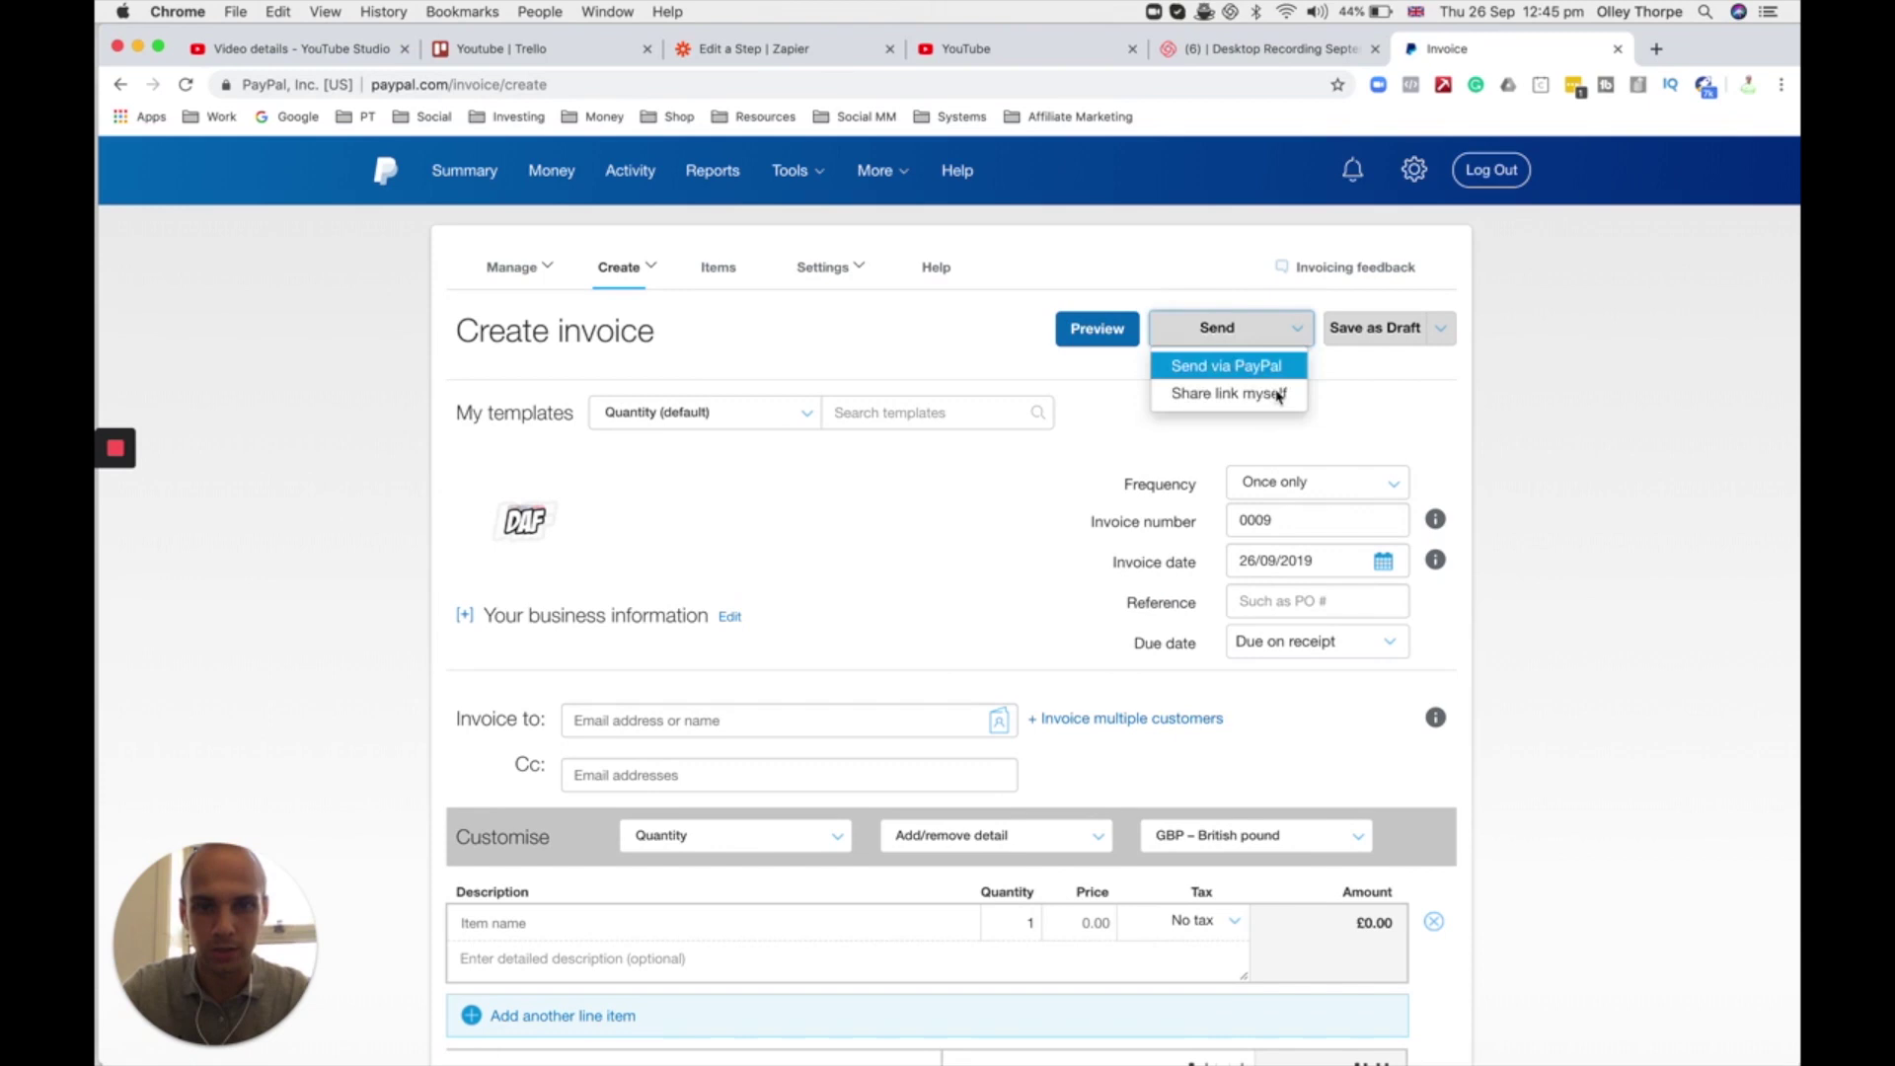
pyautogui.scroll(-3, 869, 648)
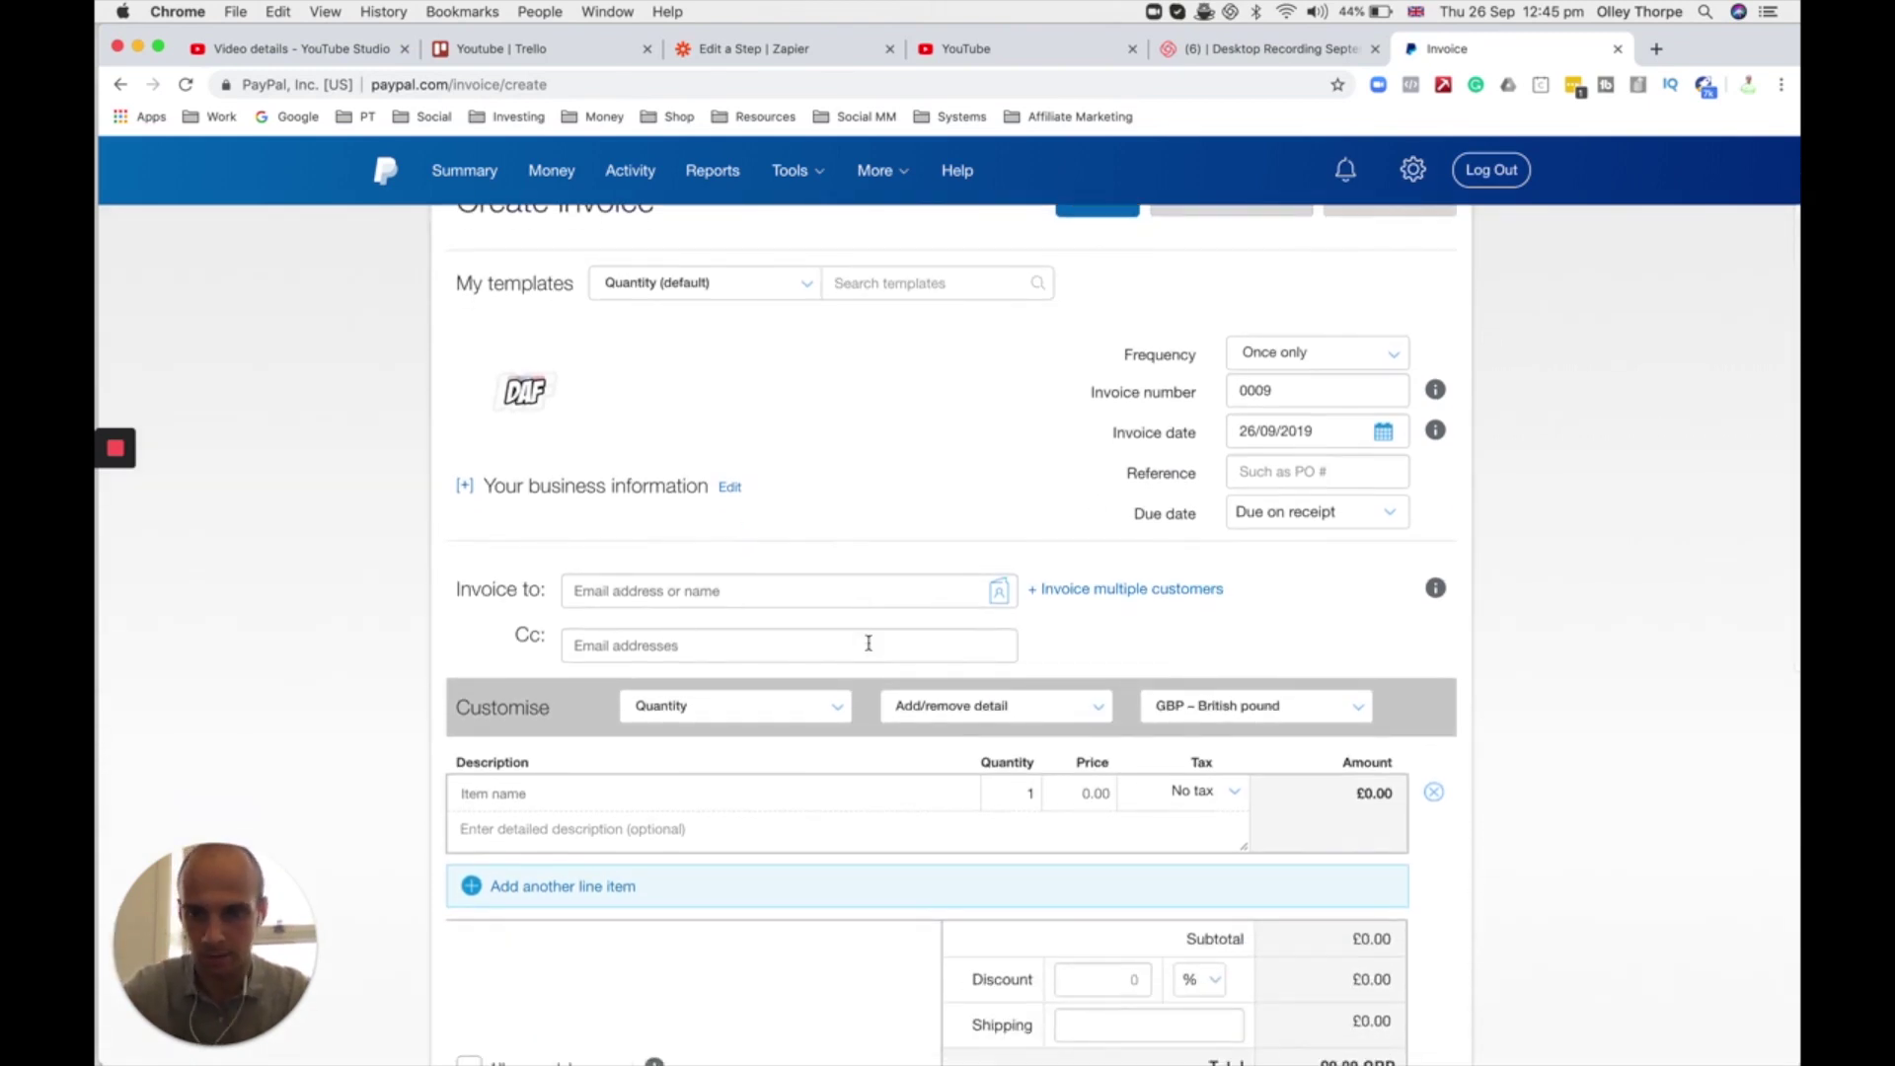
pyautogui.scroll(-3, 870, 642)
pyautogui.scroll(6, 869, 644)
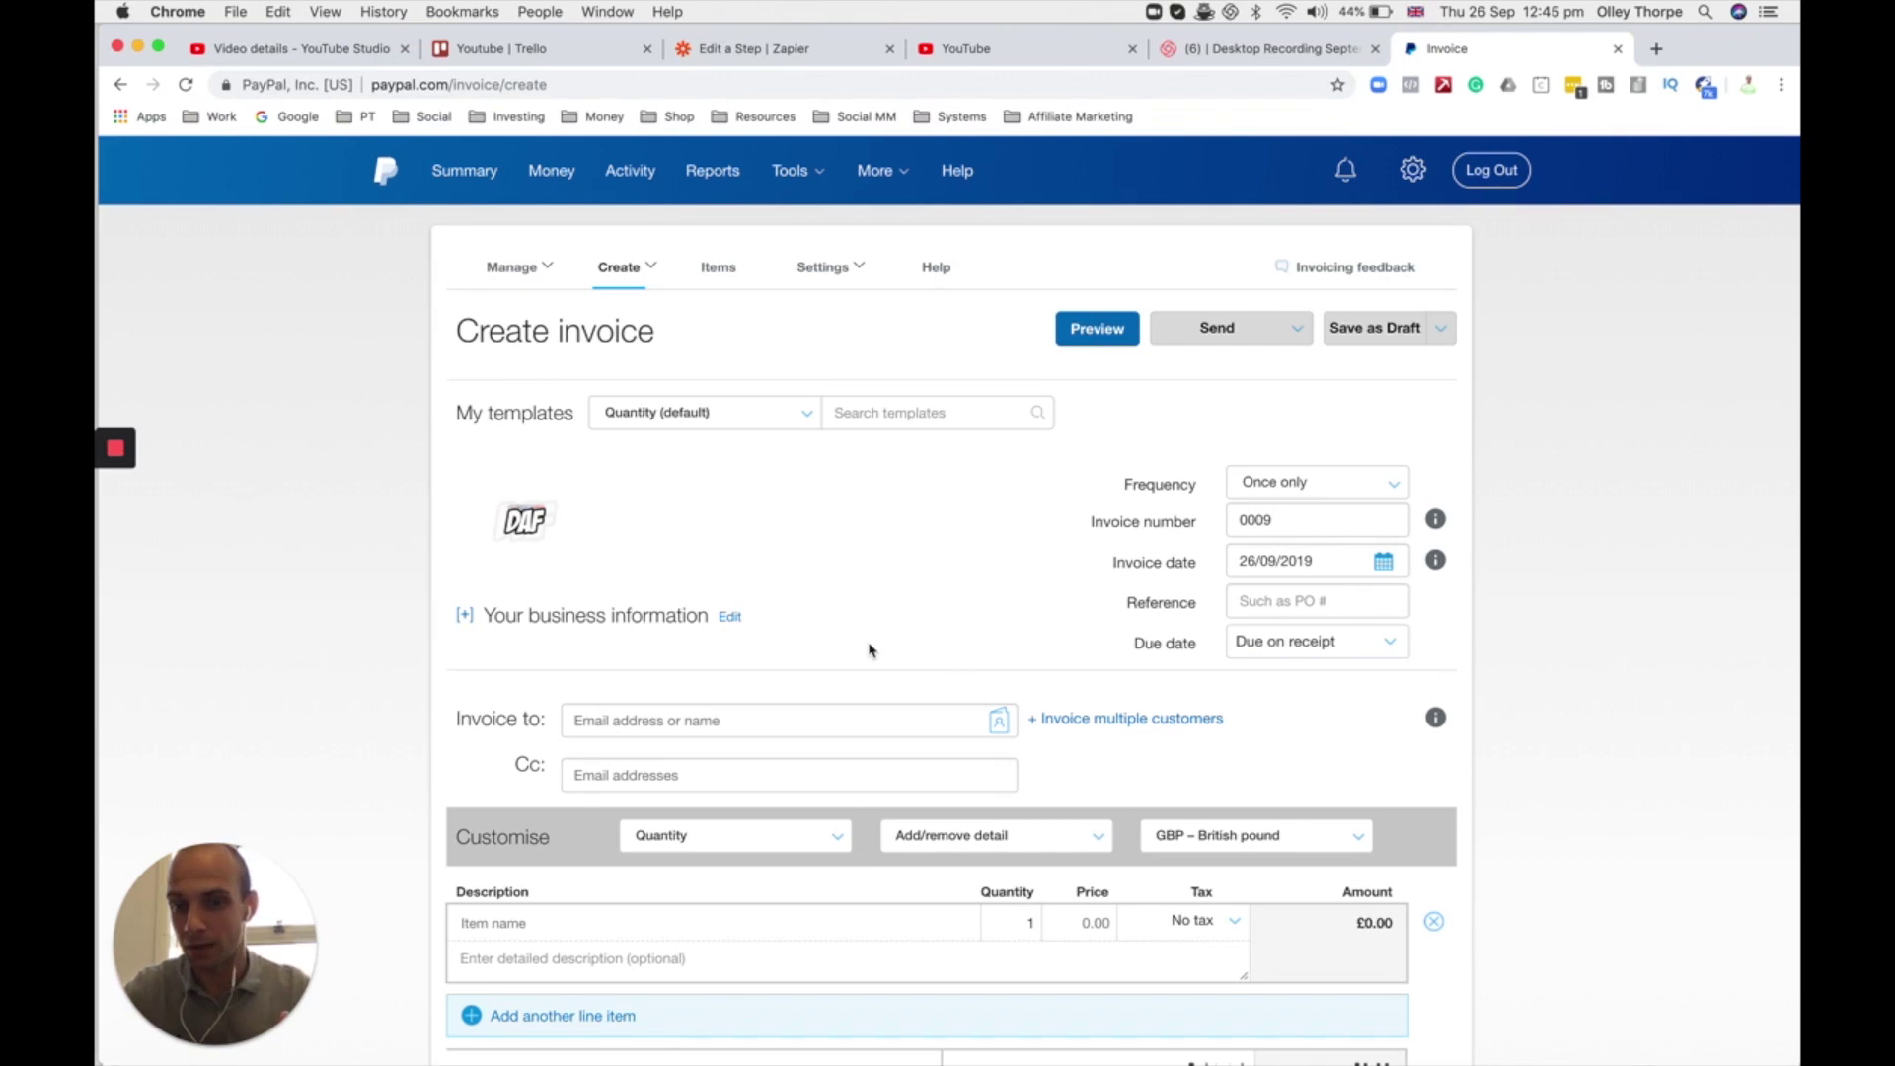
pyautogui.scroll(-2, 869, 649)
pyautogui.click(840, 638)
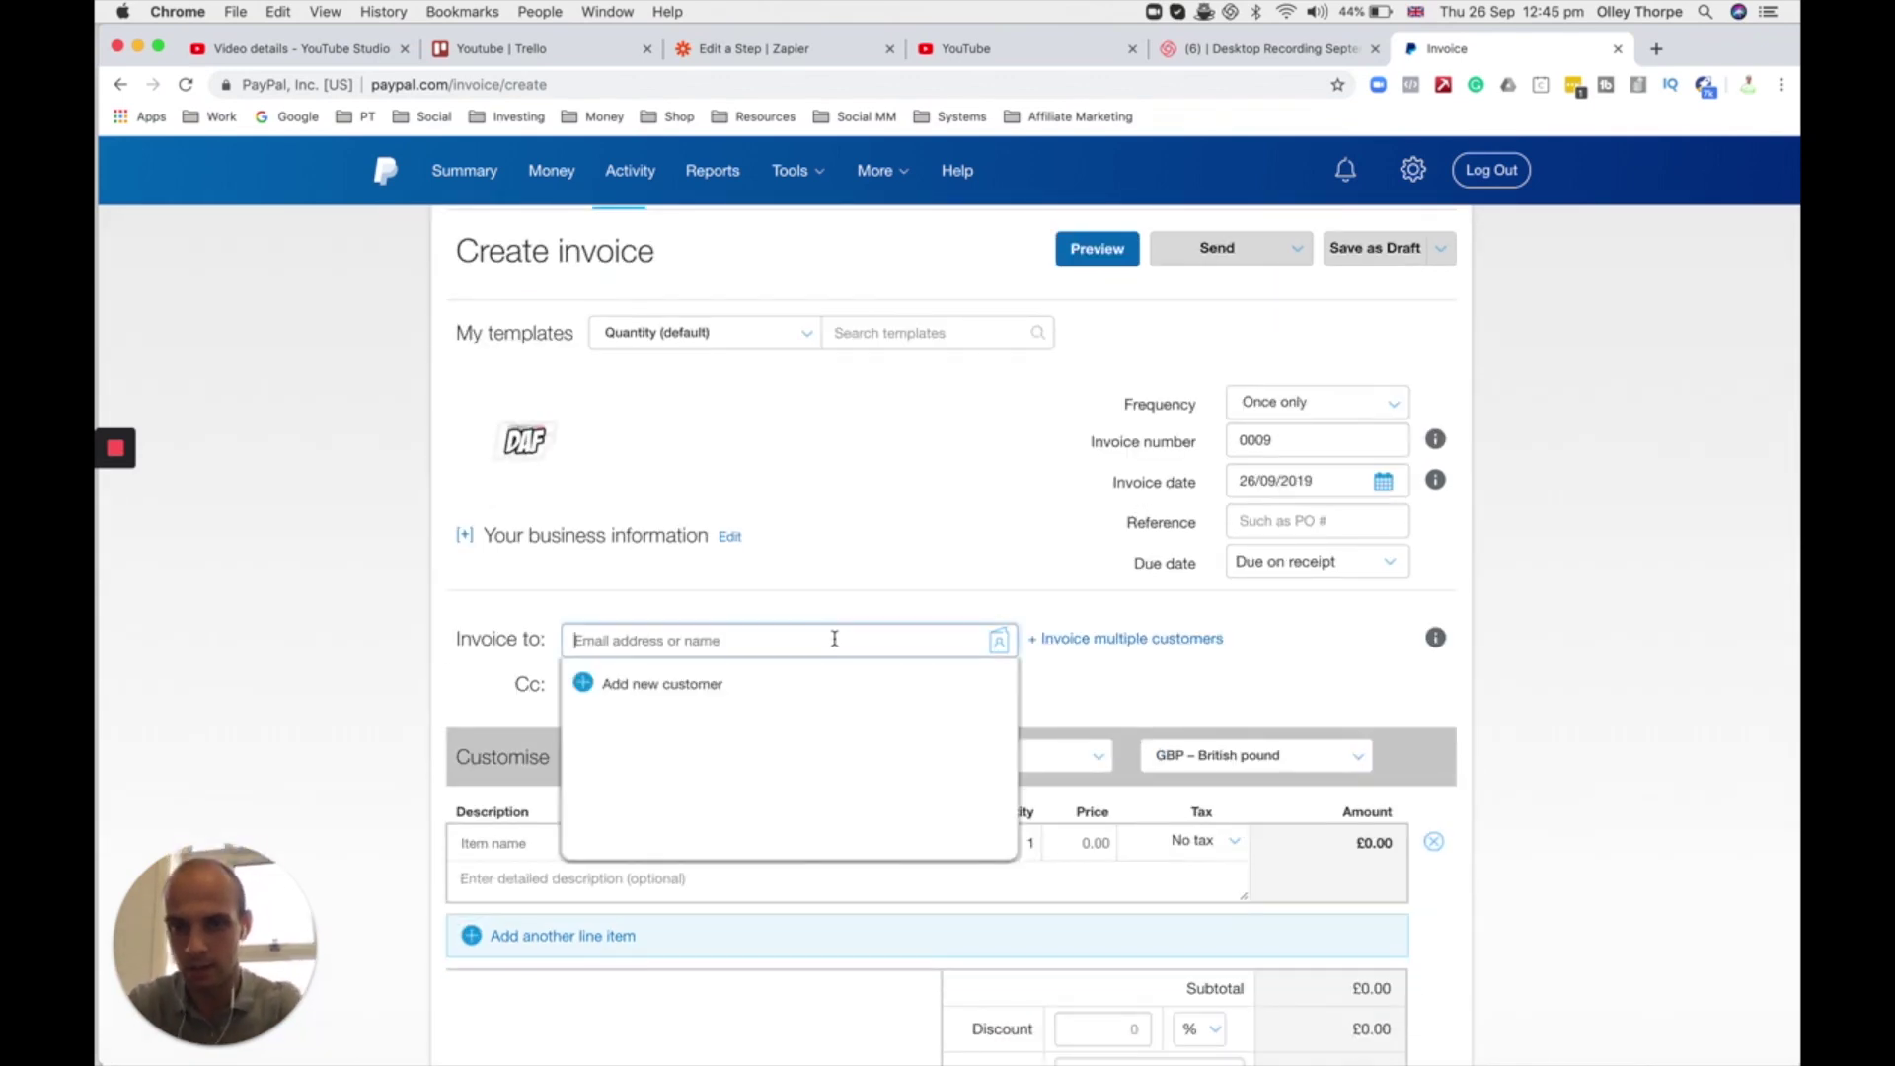
pyautogui.write('olley@test.com')
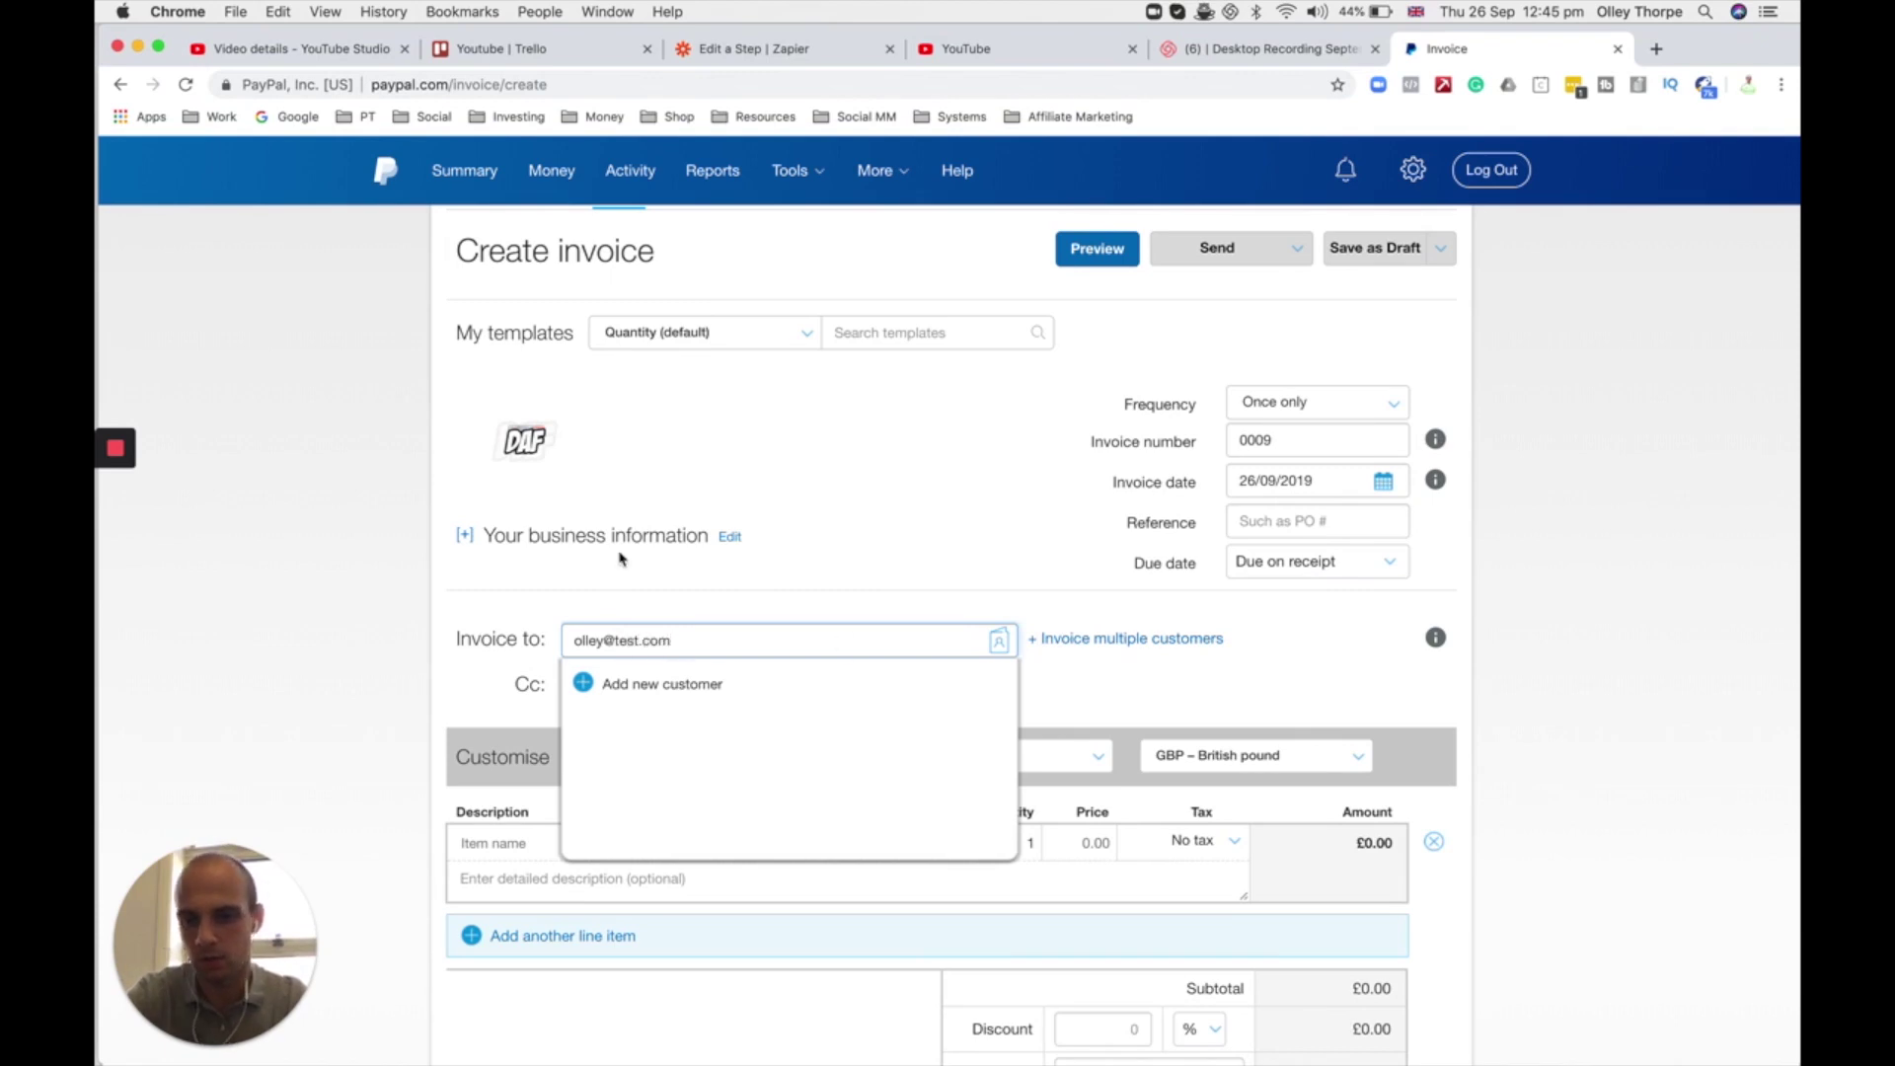
pyautogui.press('Return')
pyautogui.scroll(-1, 914, 677)
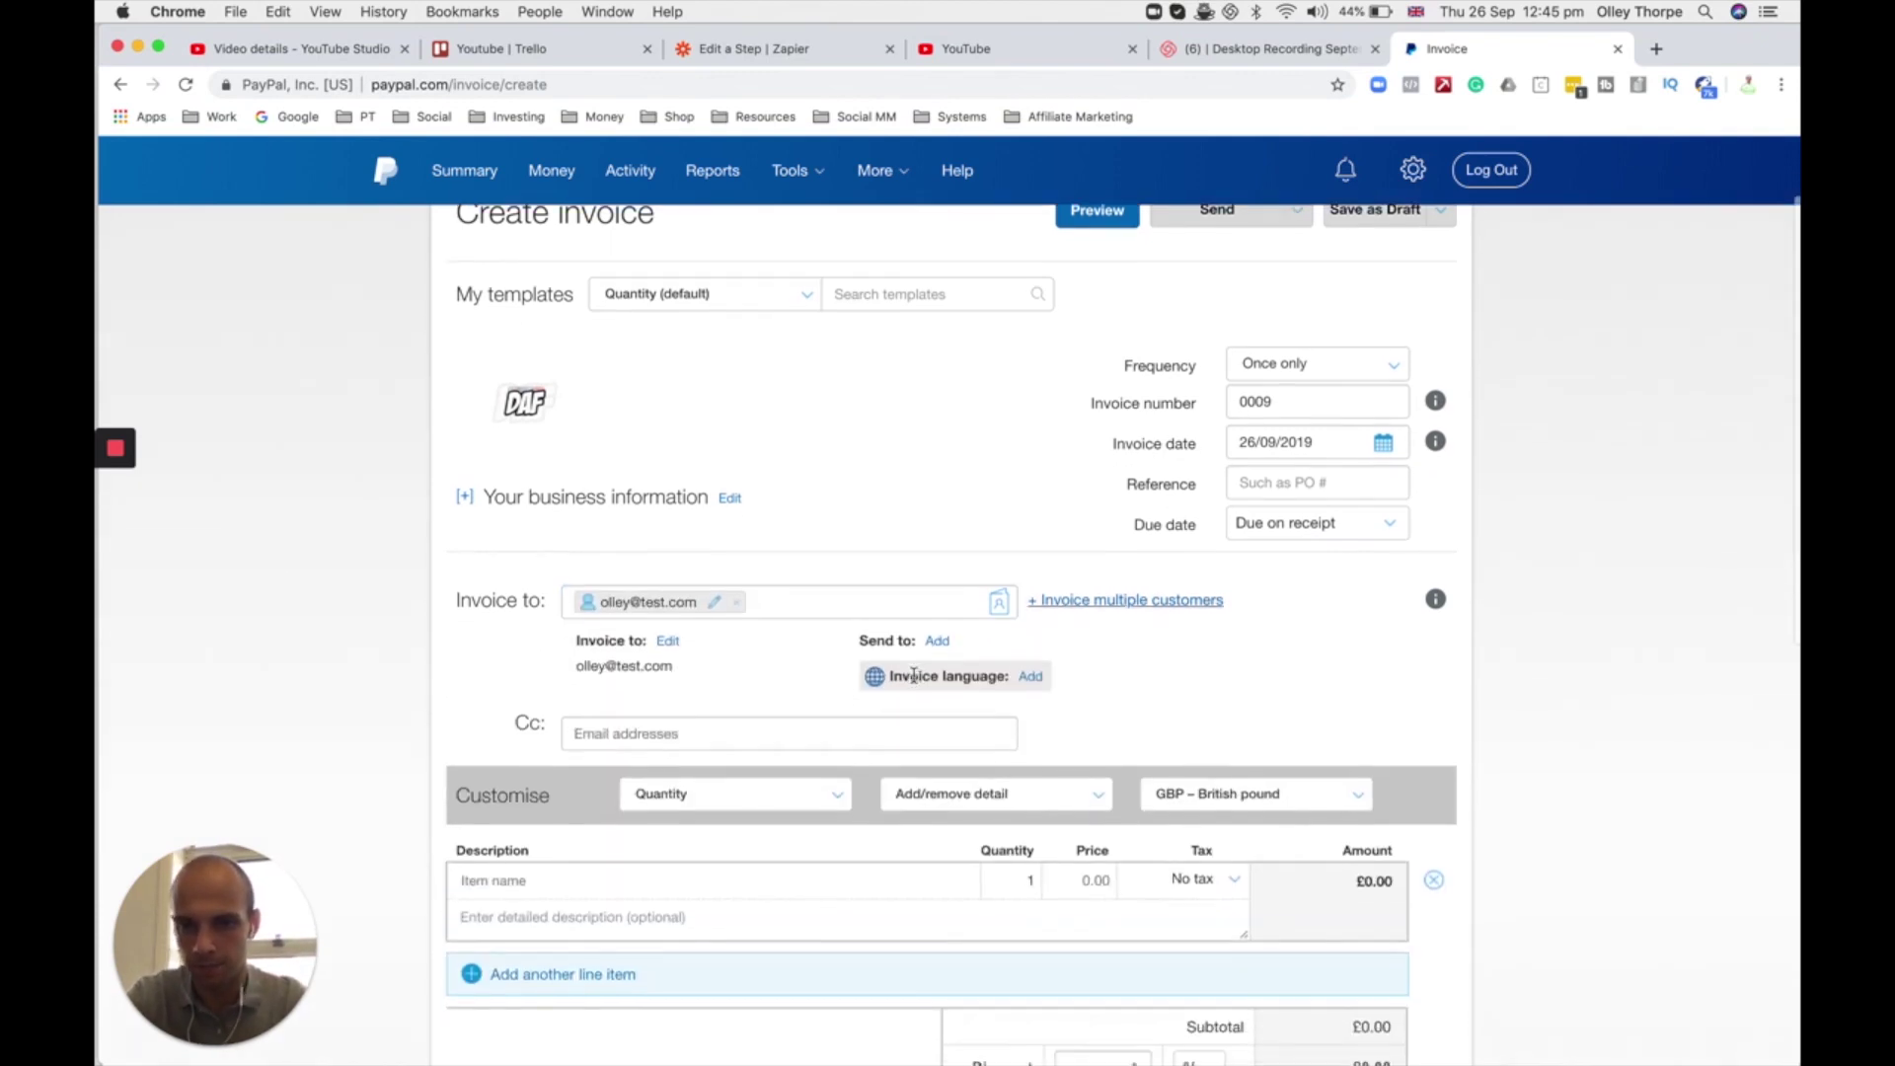
pyautogui.click(724, 730)
pyautogui.scroll(-3, 756, 754)
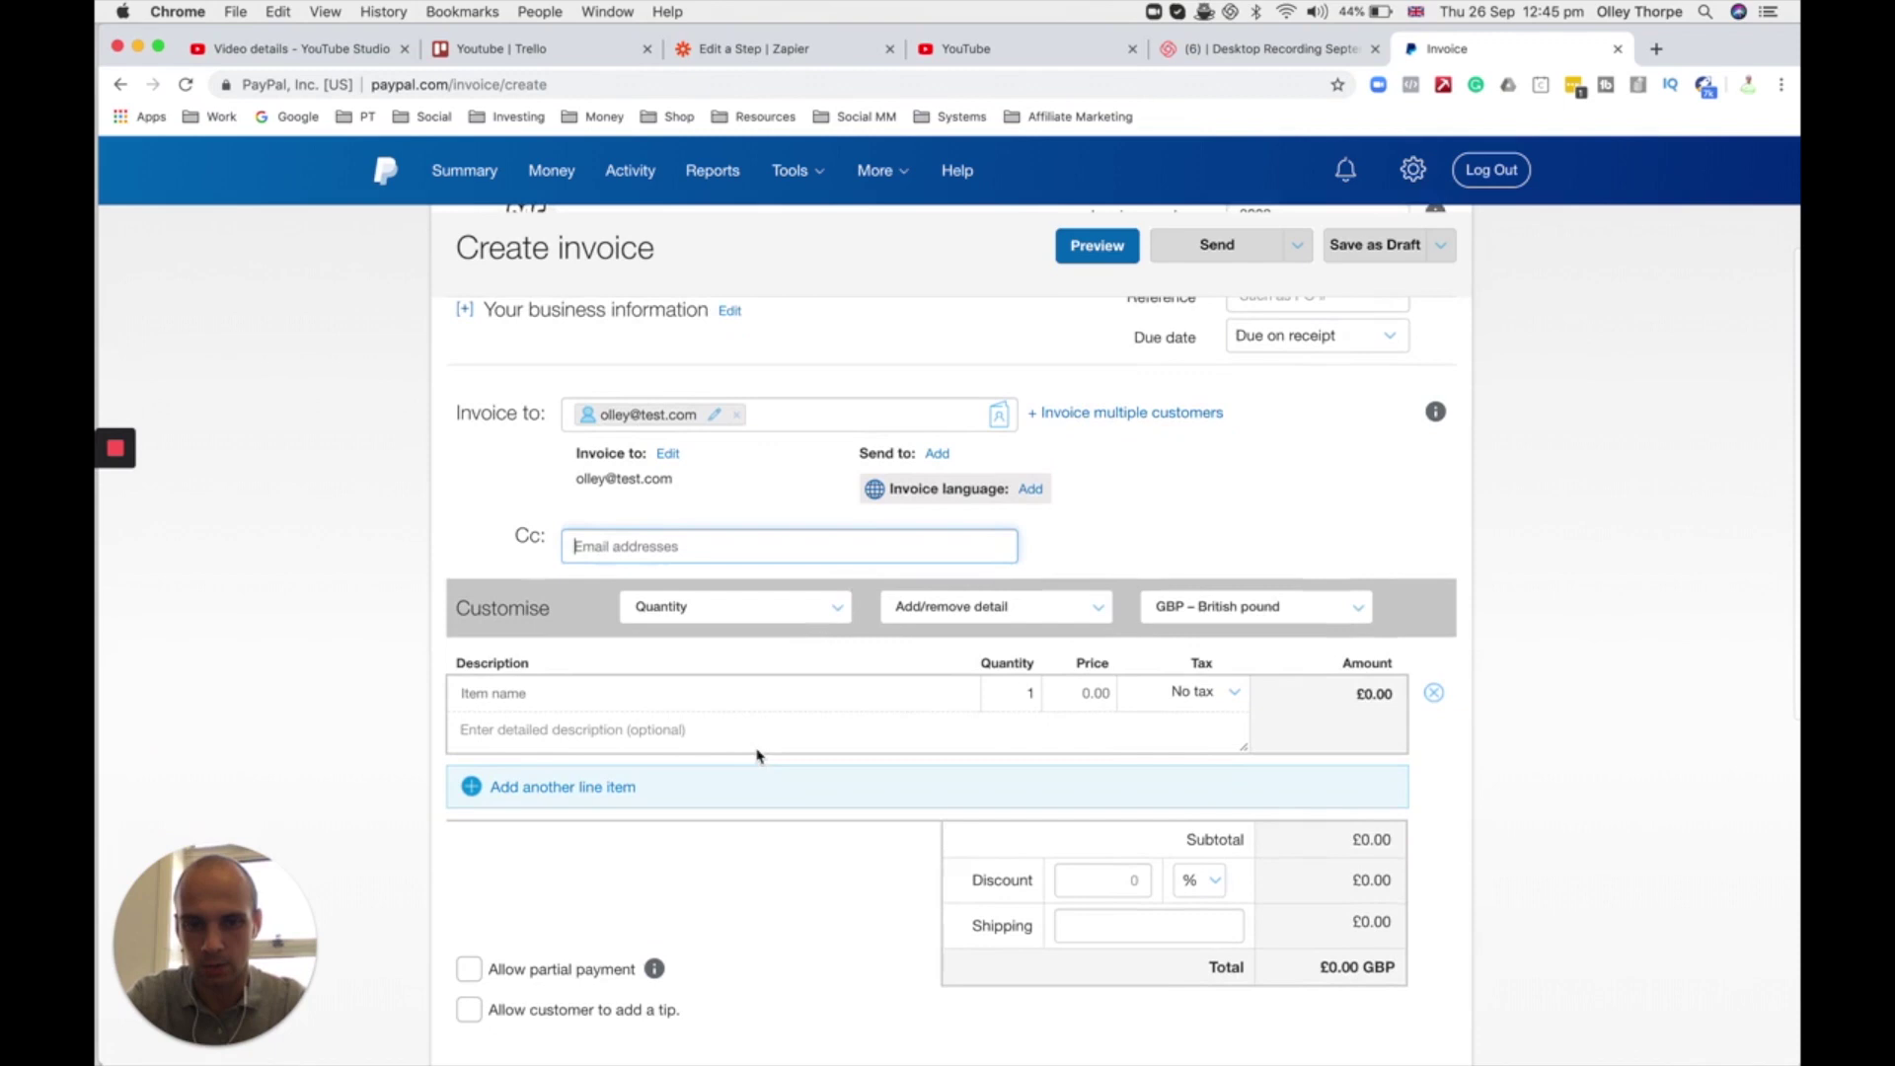
pyautogui.click(534, 624)
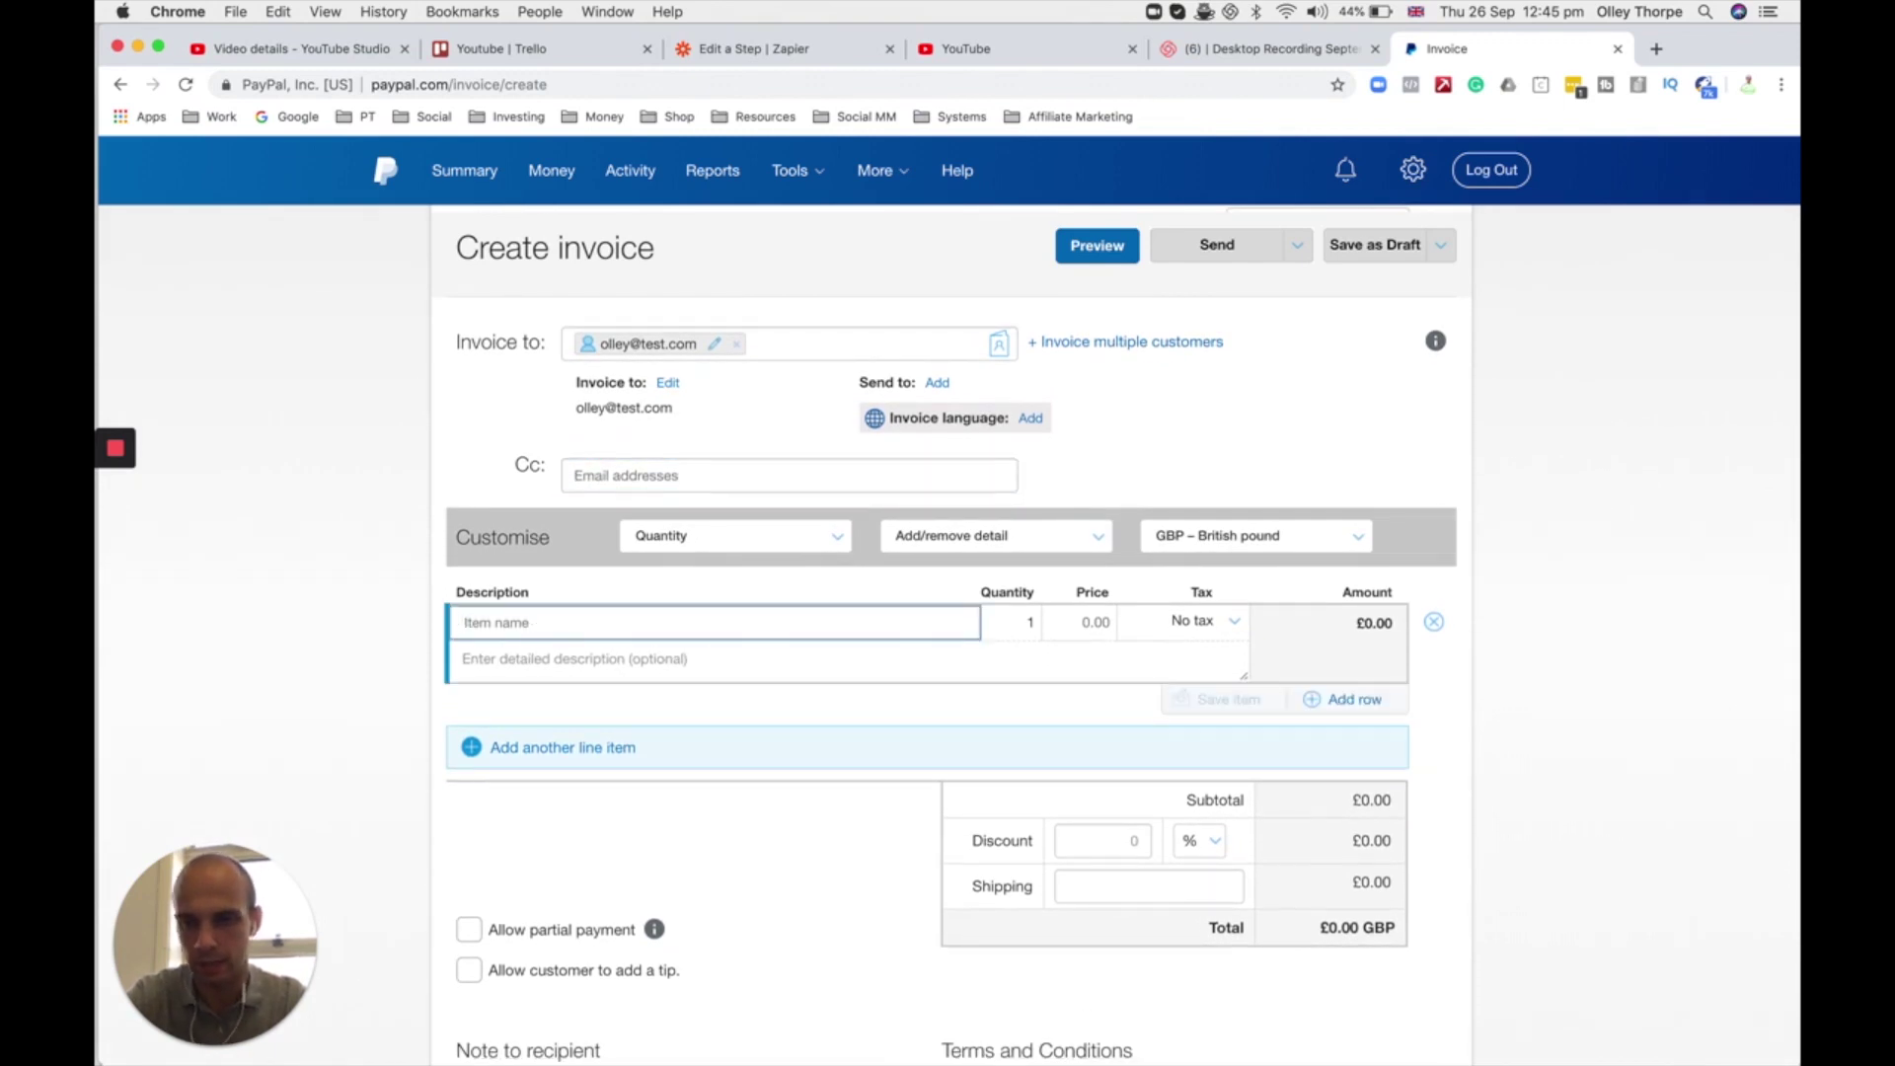
pyautogui.write('Social Media Management')
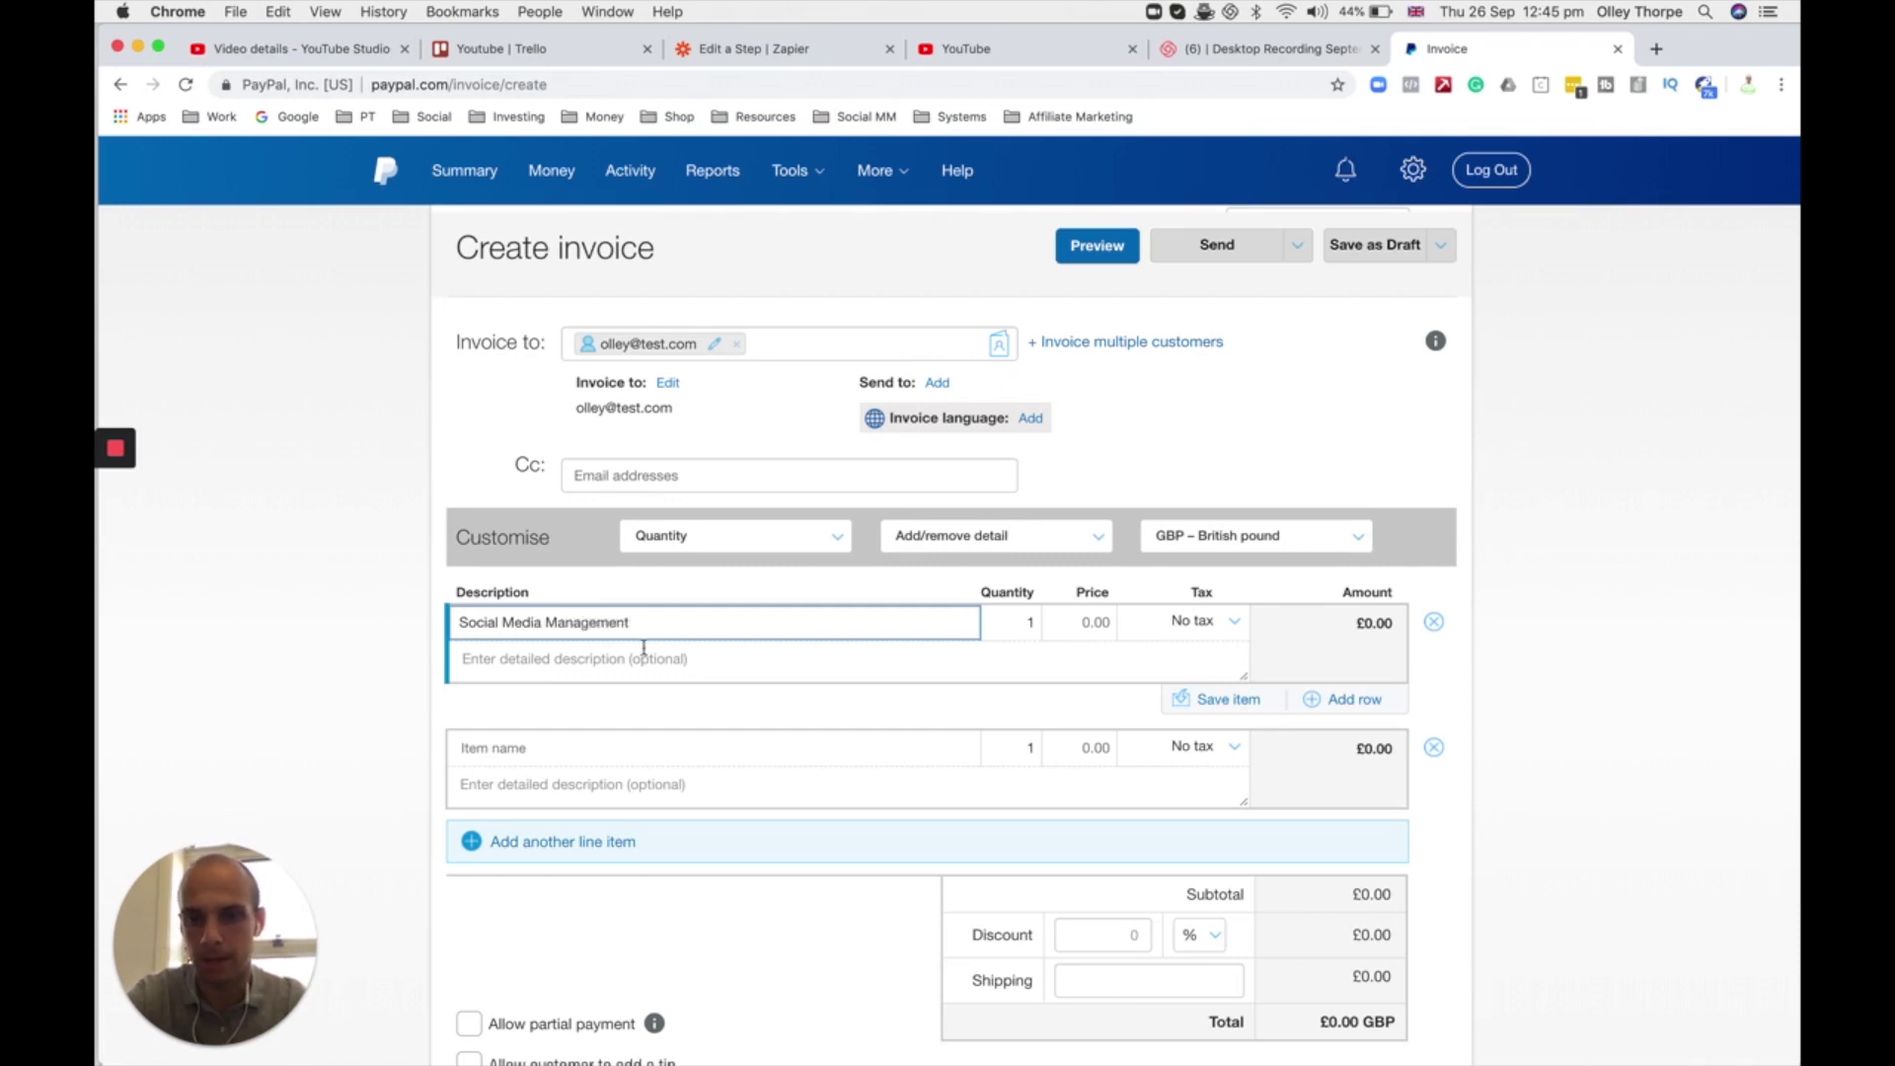
pyautogui.click(1085, 623)
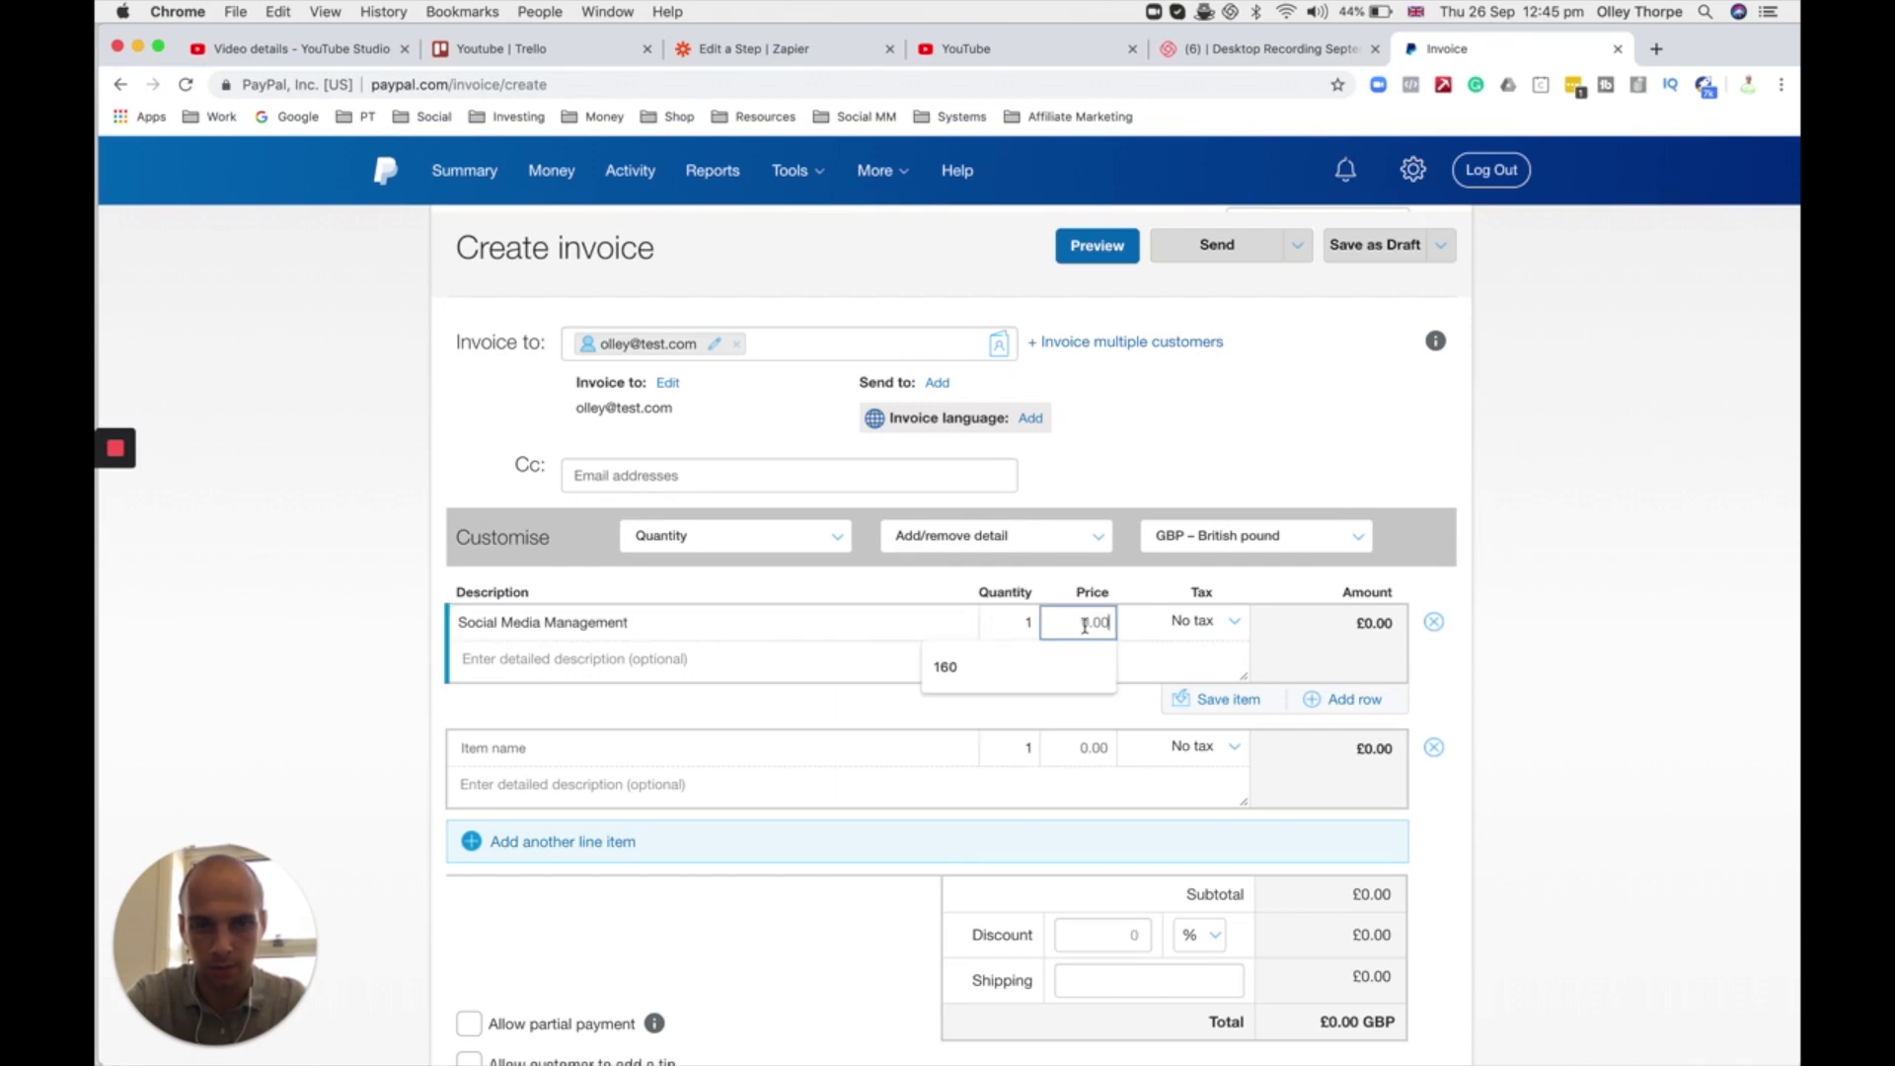
pyautogui.write('600')
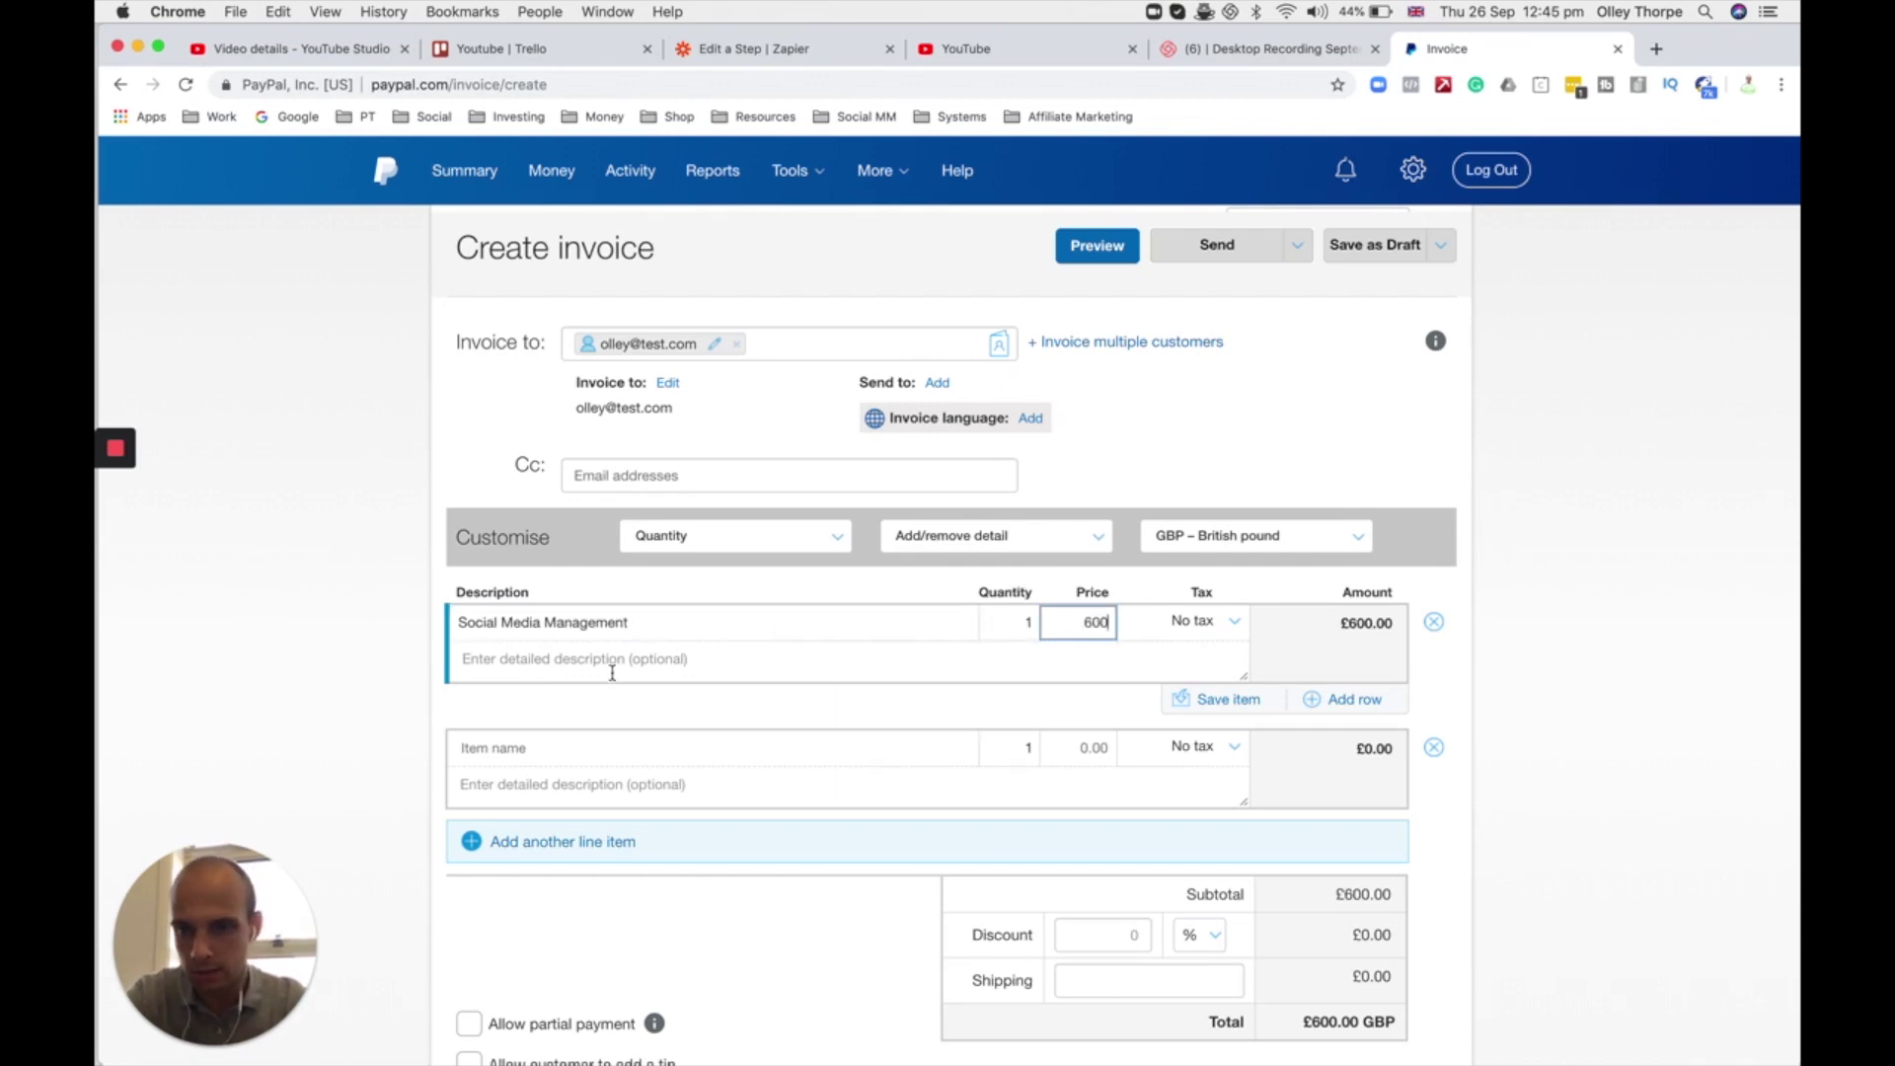
pyautogui.click(611, 674)
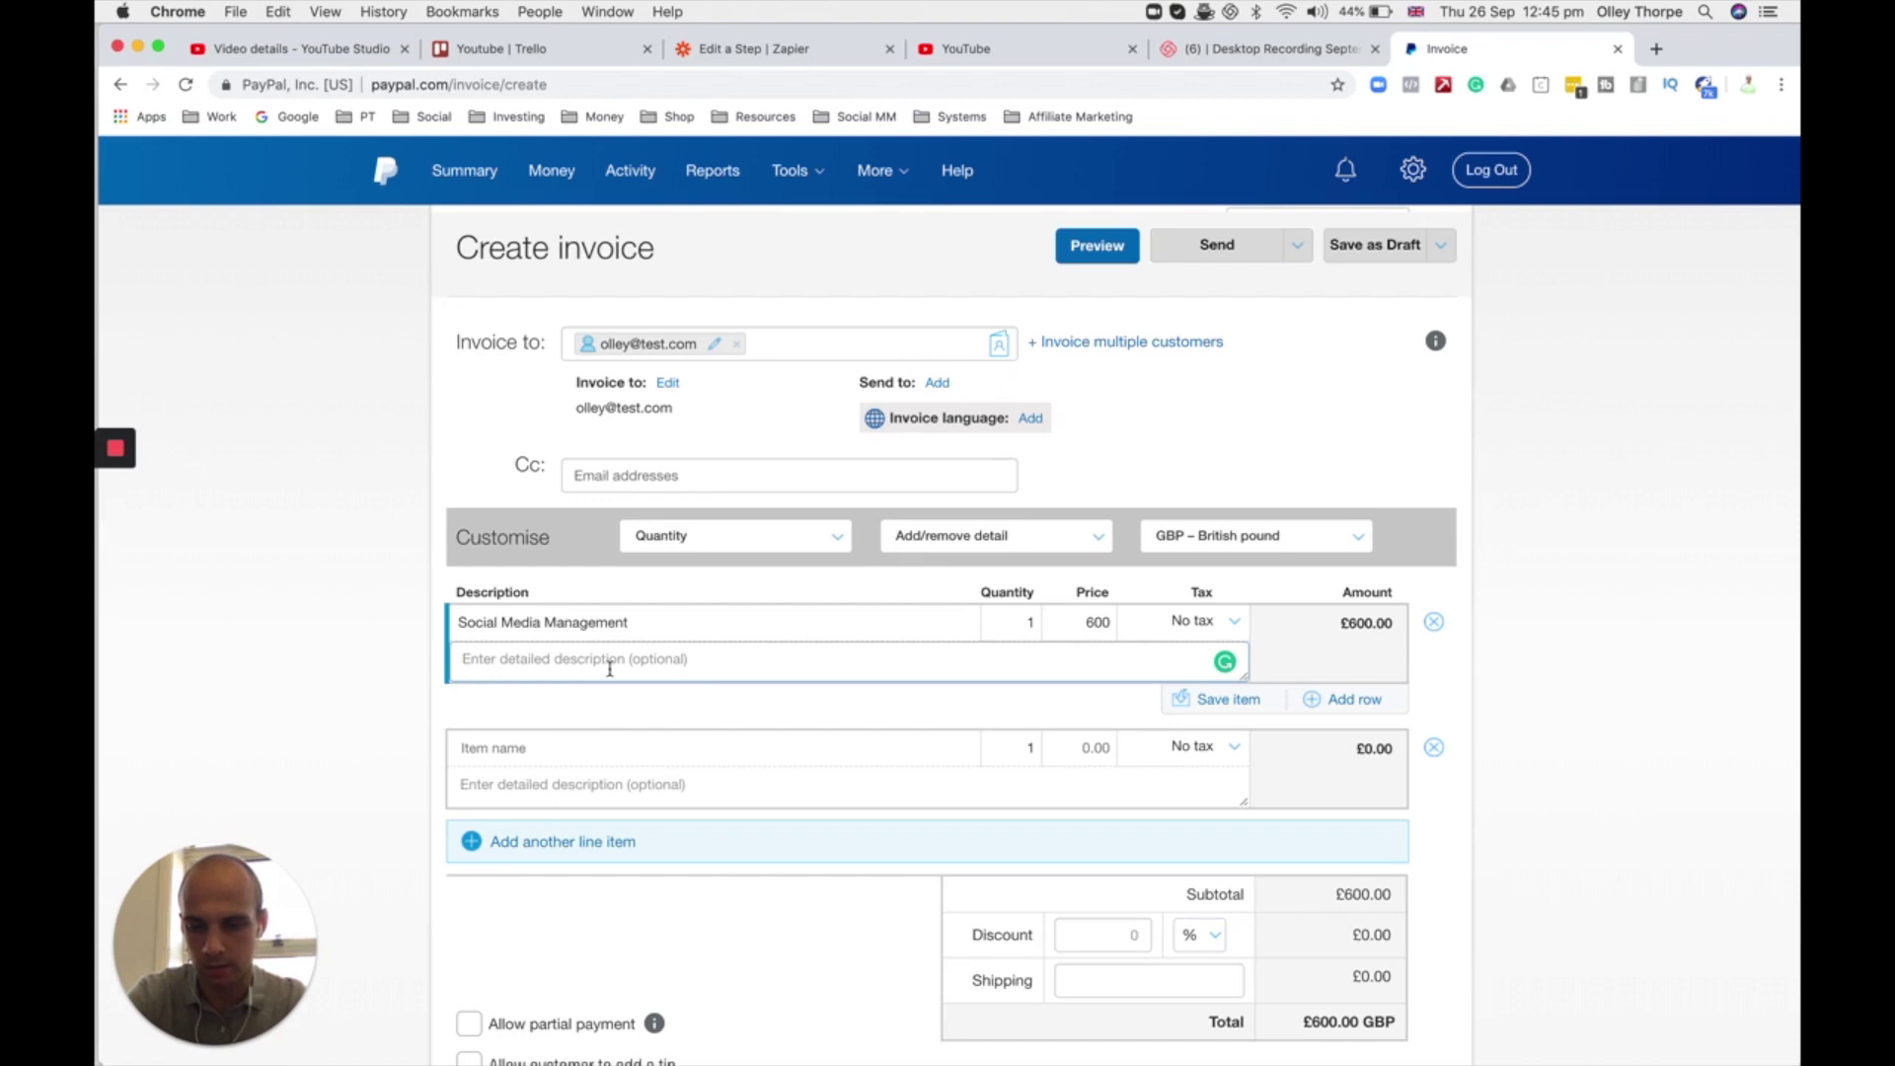
pyautogui.write('Daily Posting')
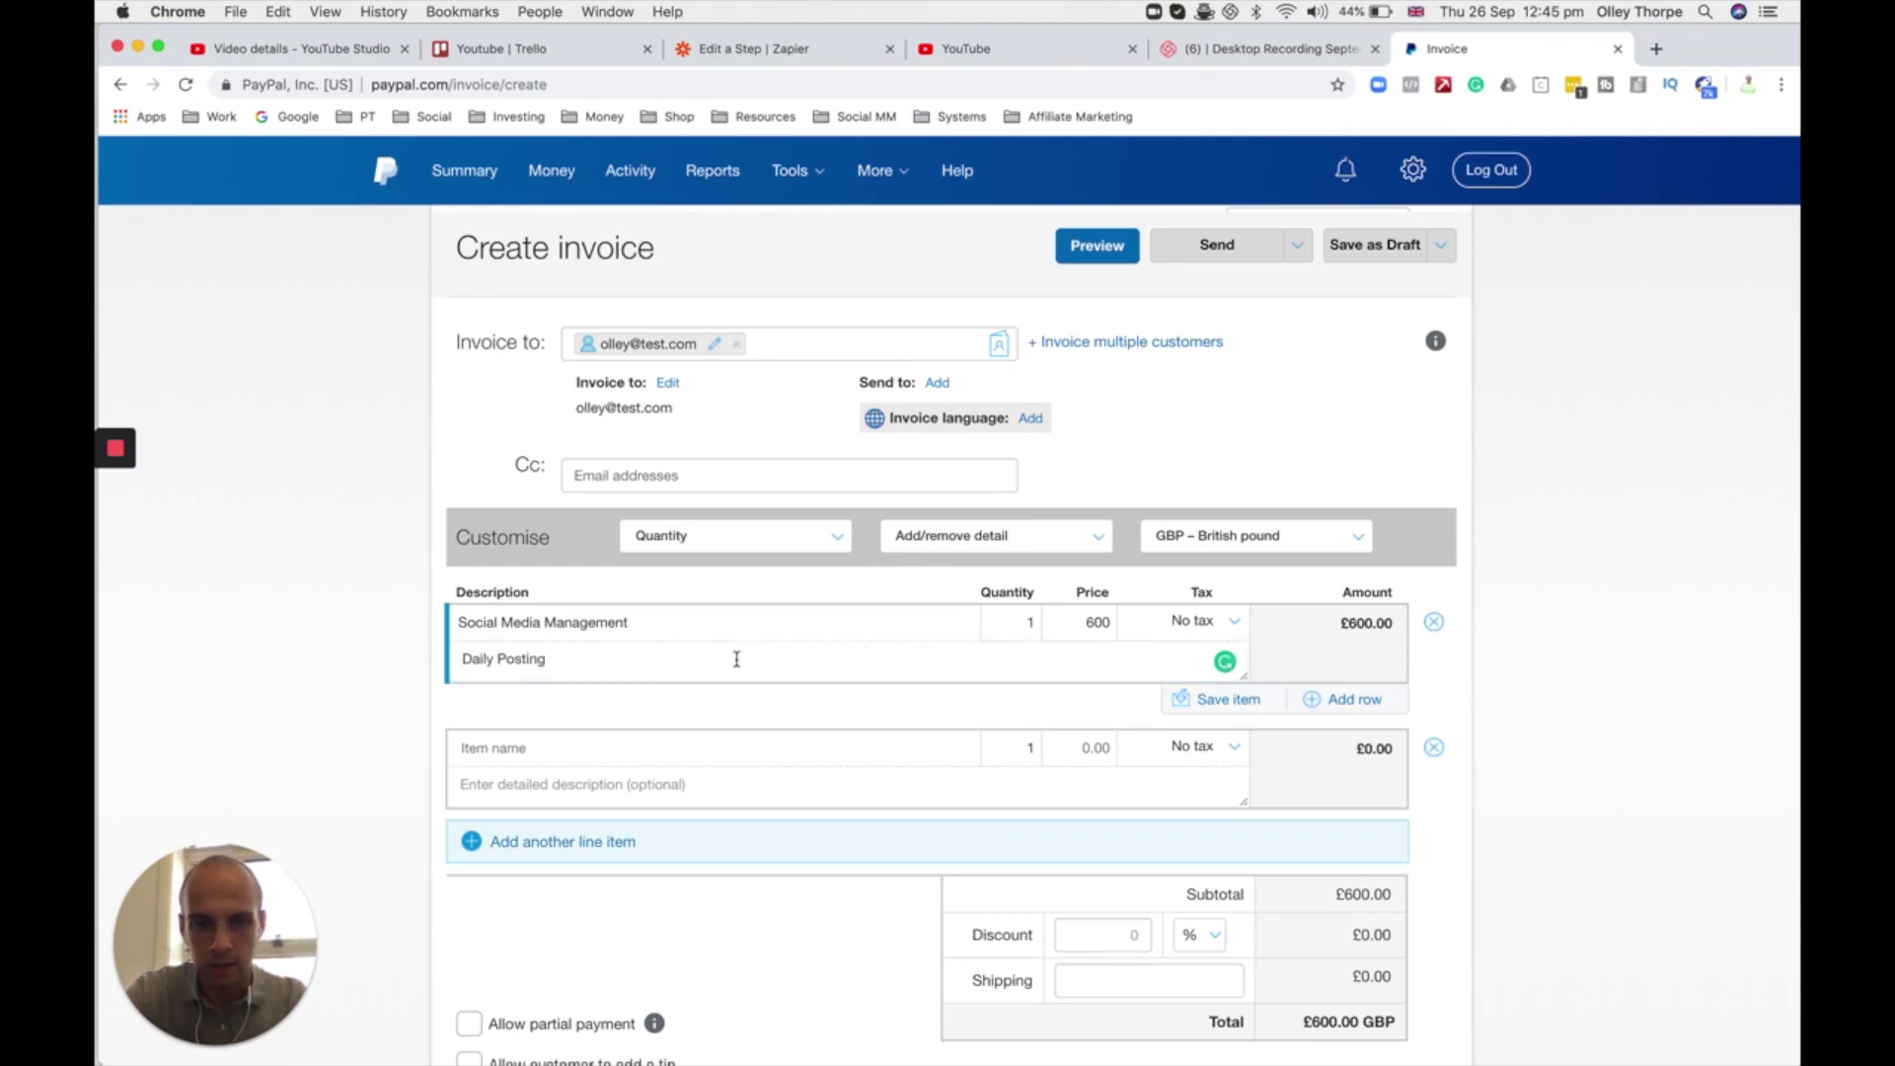
pyautogui.scroll(-2, 742, 667)
pyautogui.scroll(-2, 893, 820)
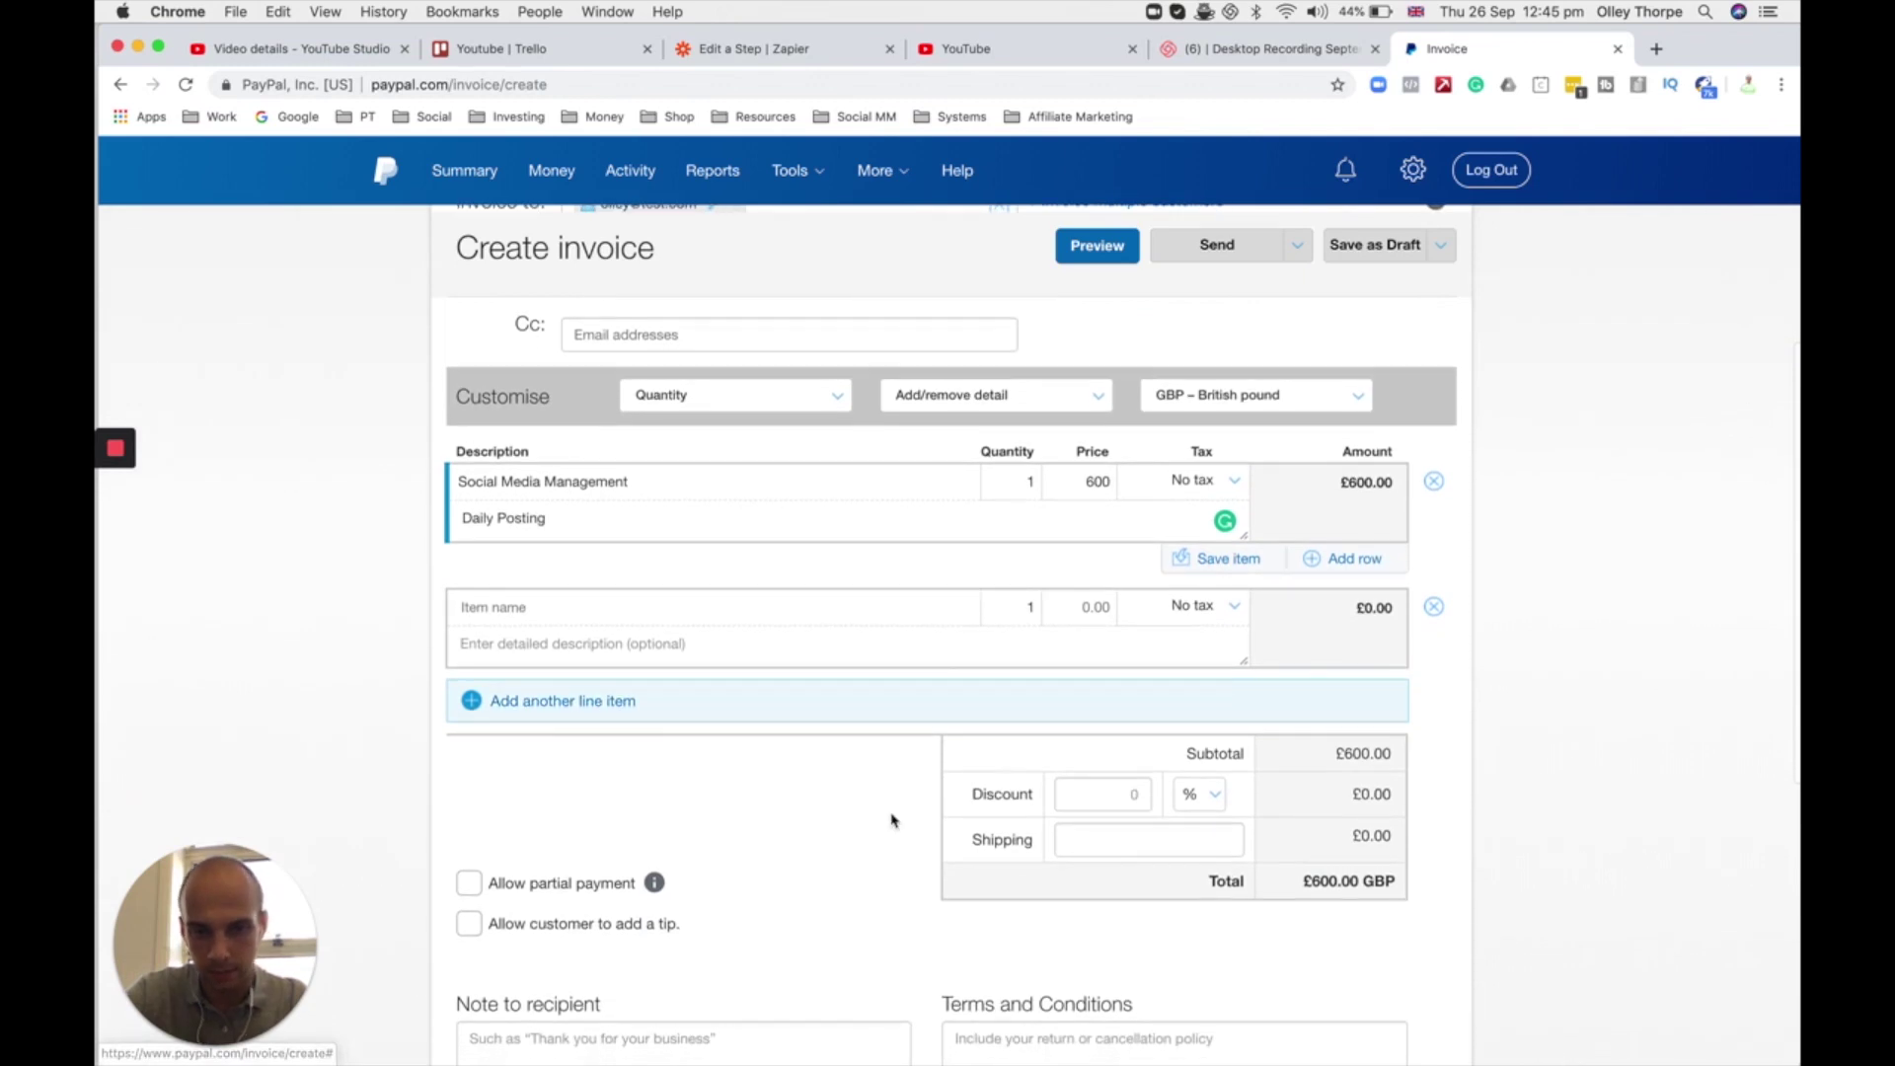
pyautogui.scroll(-3, 893, 820)
pyautogui.scroll(-2, 893, 821)
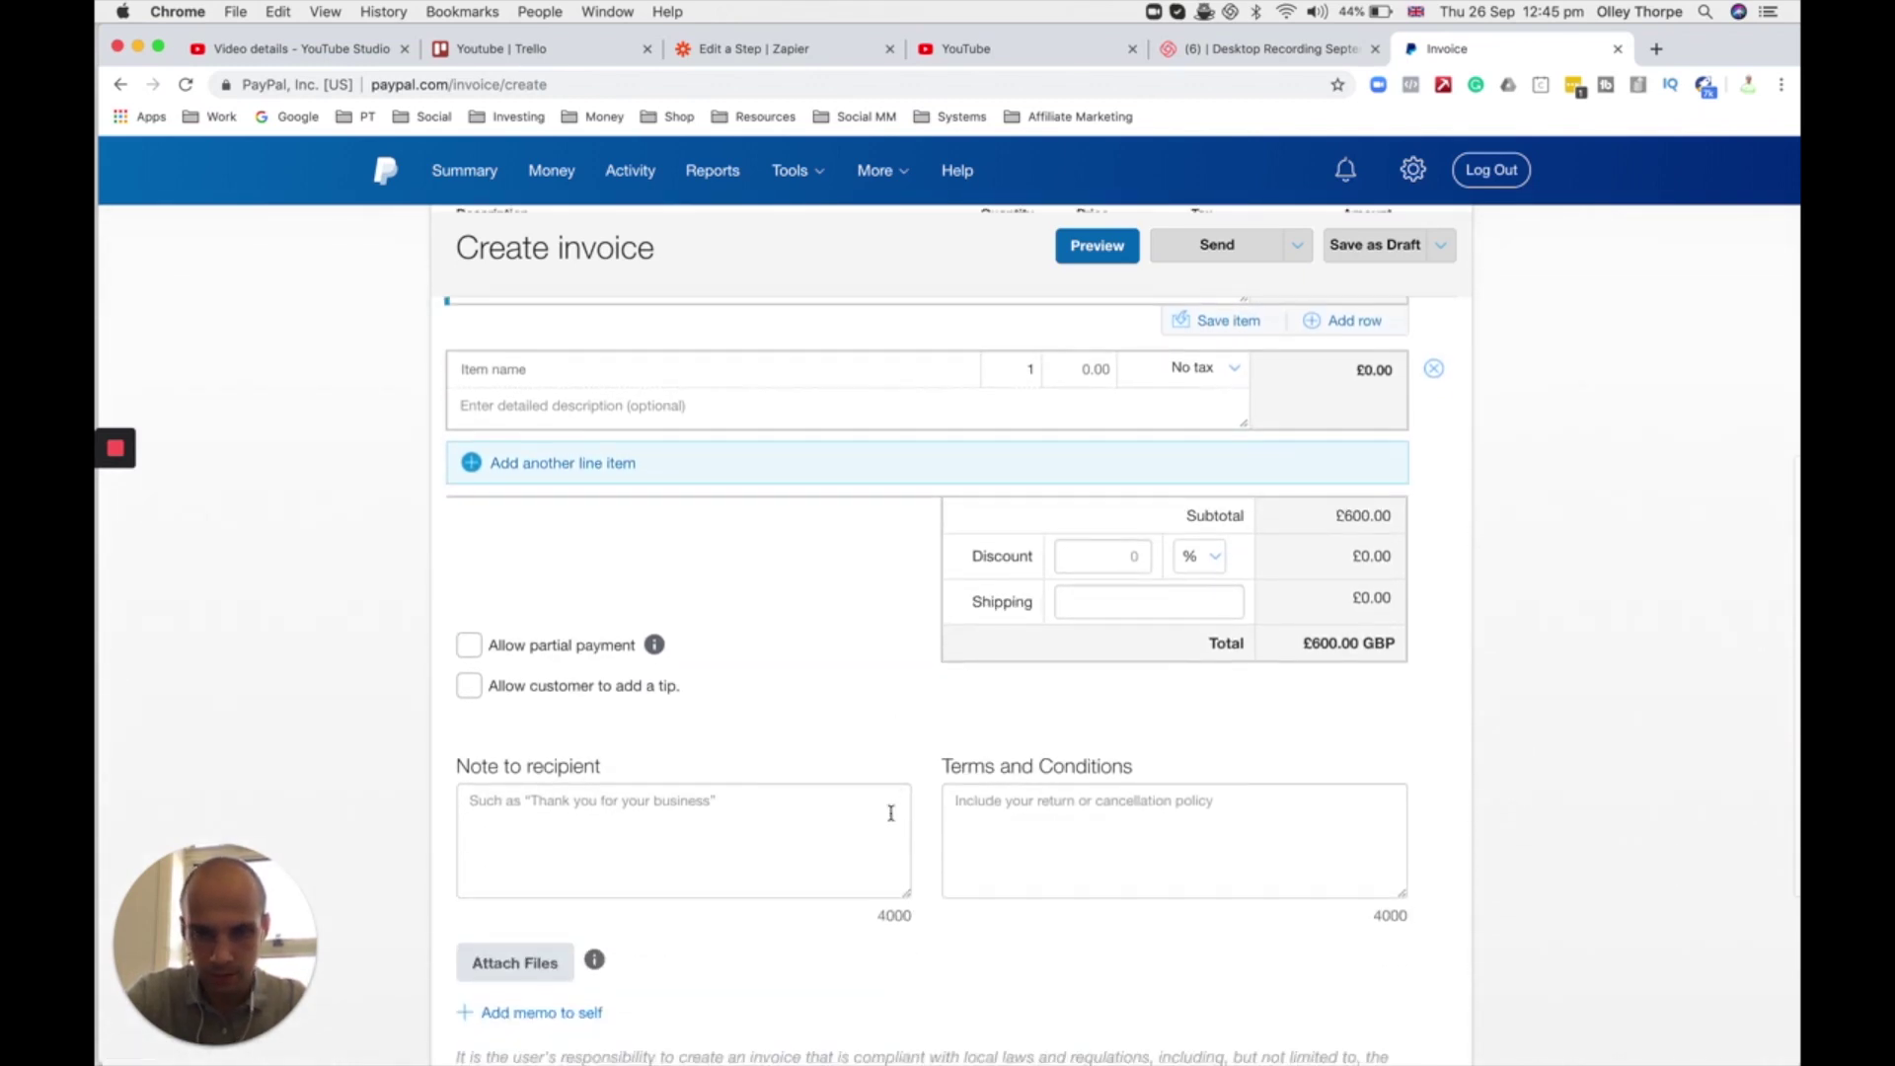
pyautogui.scroll(-2, 892, 821)
pyautogui.click(587, 722)
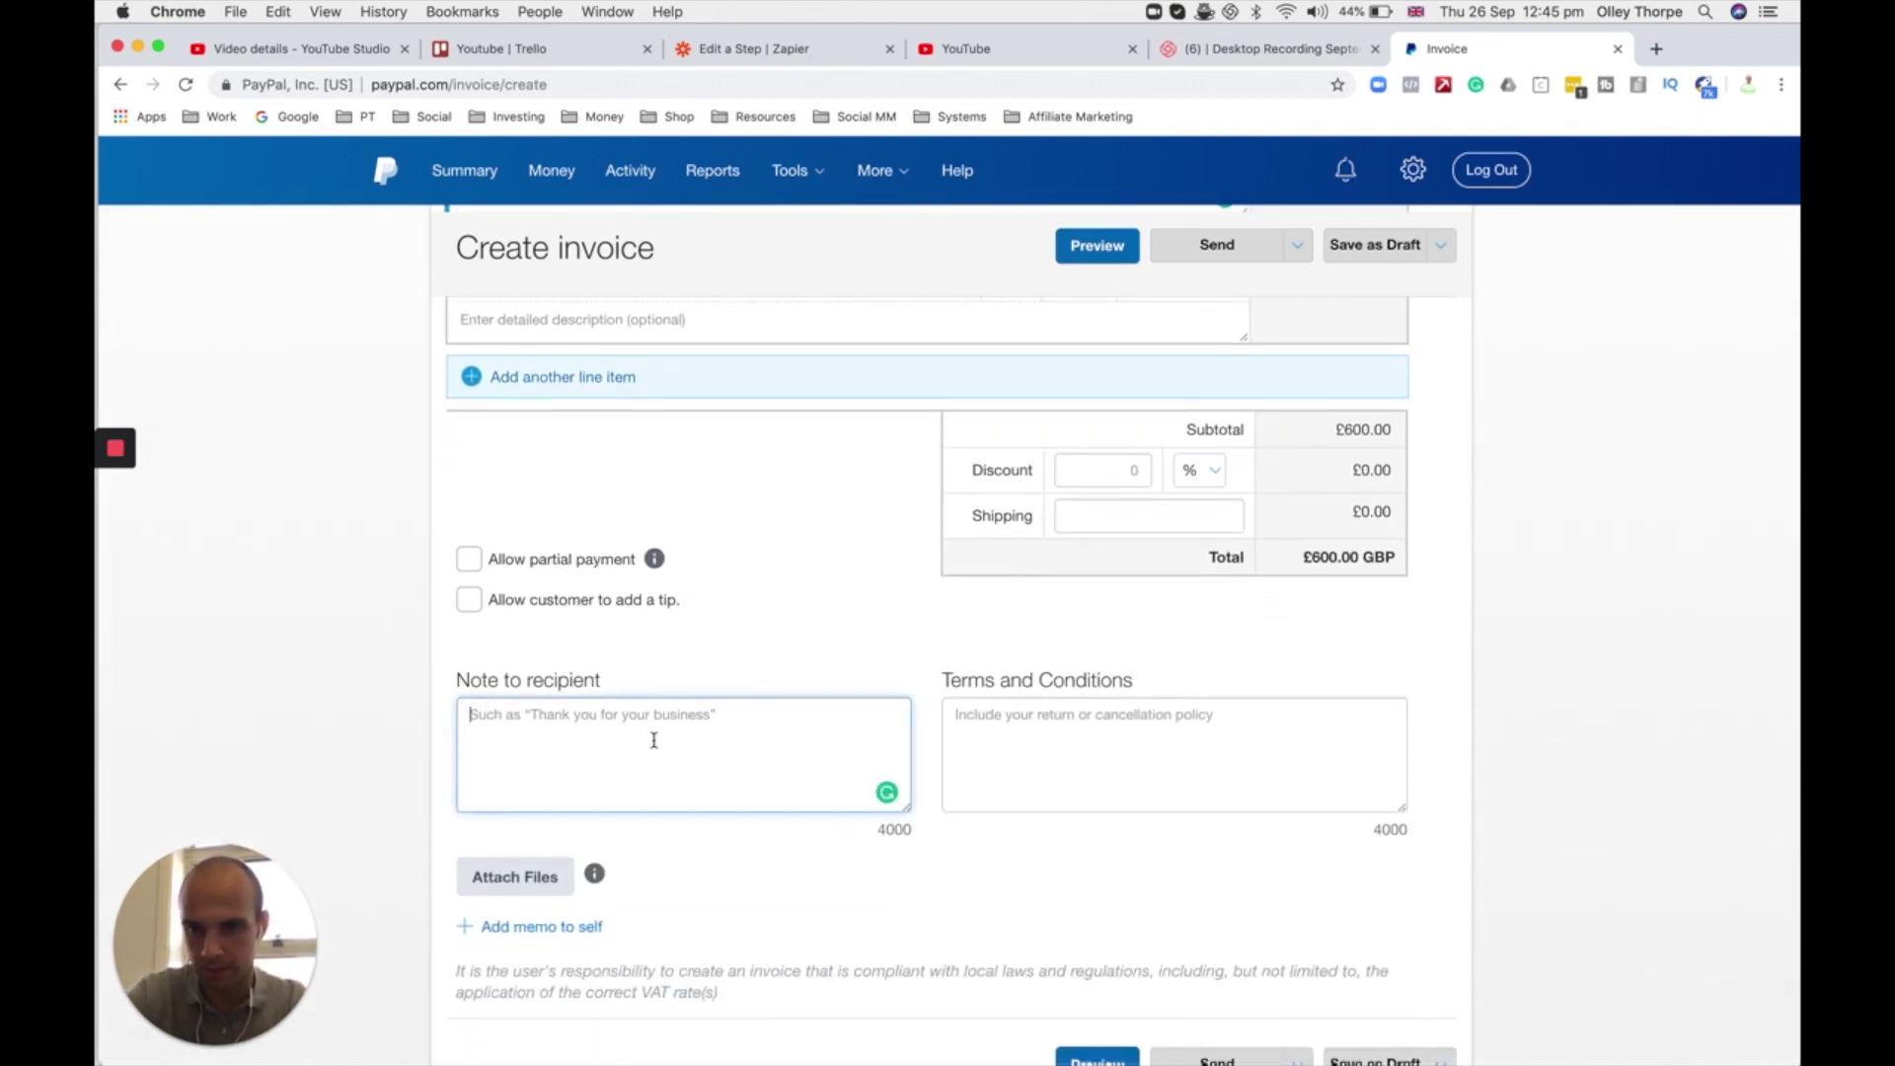
pyautogui.write('Thank y')
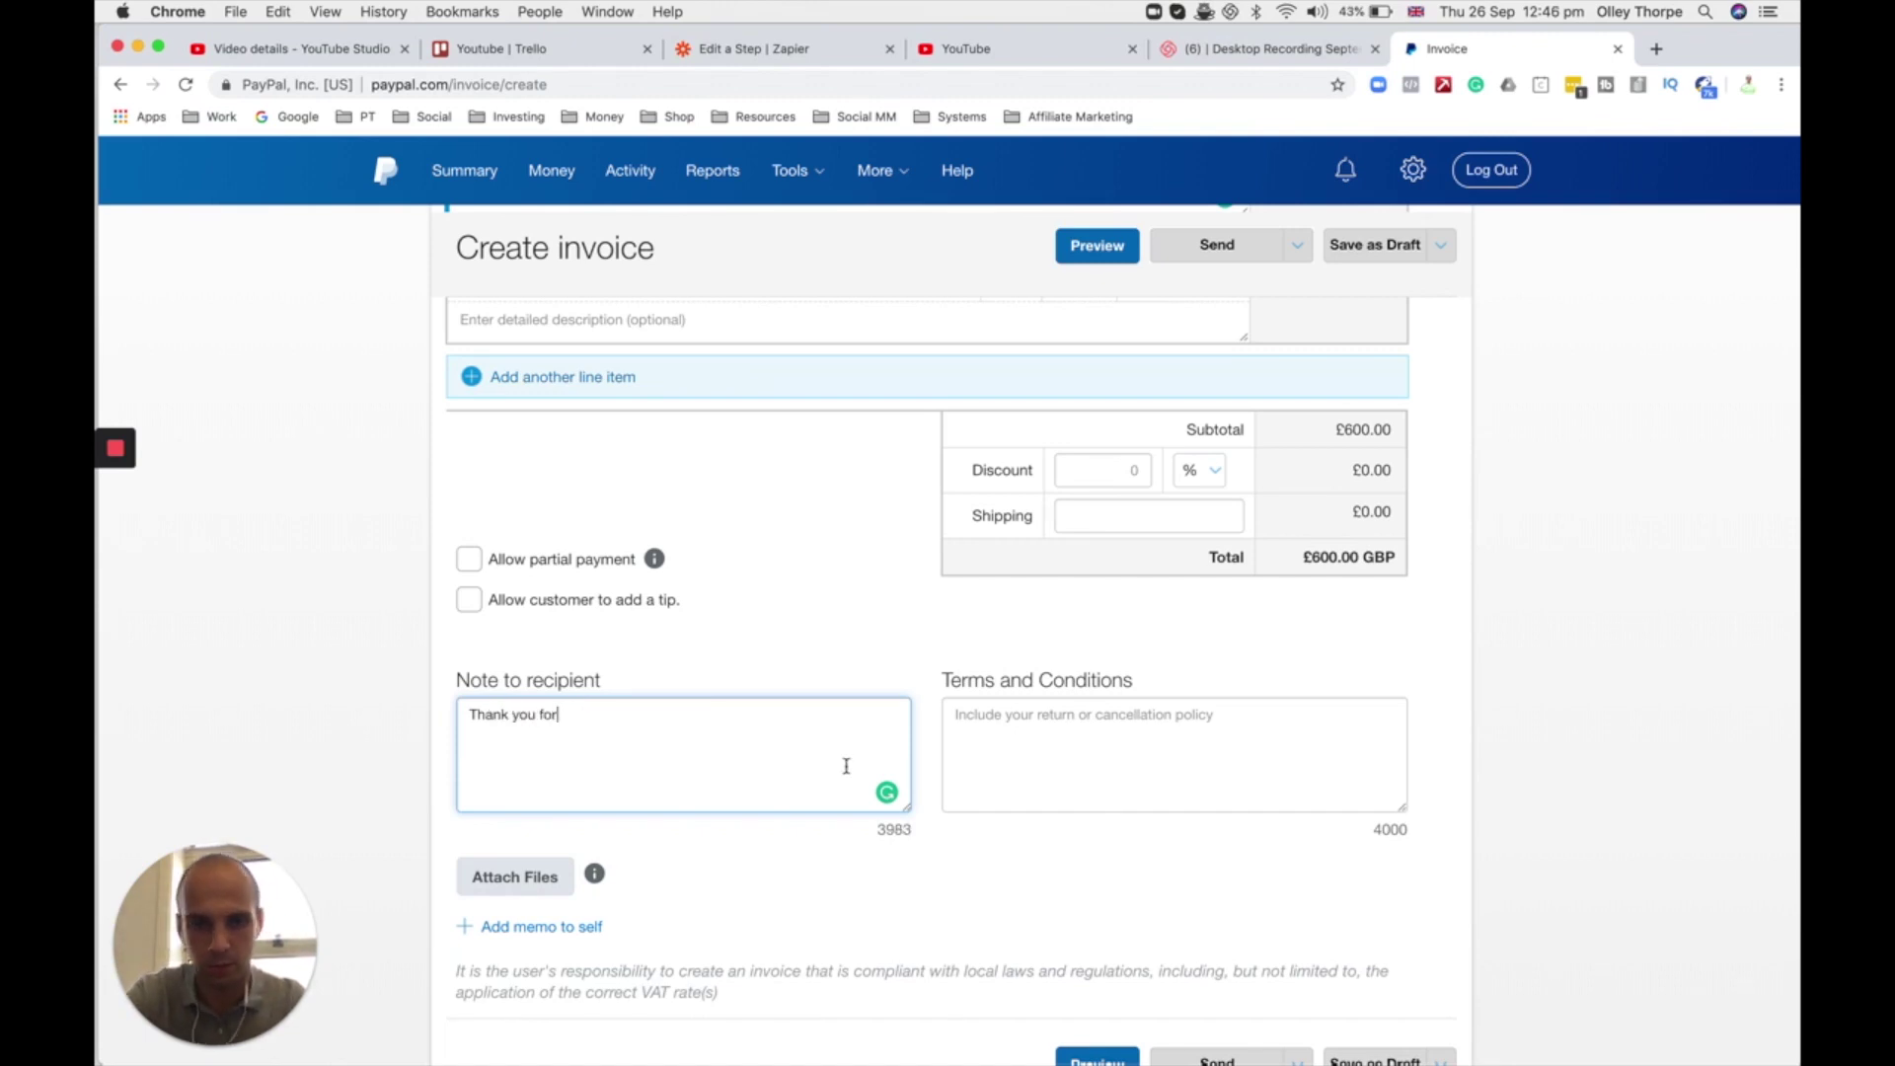
pyautogui.scroll(5, 827, 679)
pyautogui.scroll(5, 826, 680)
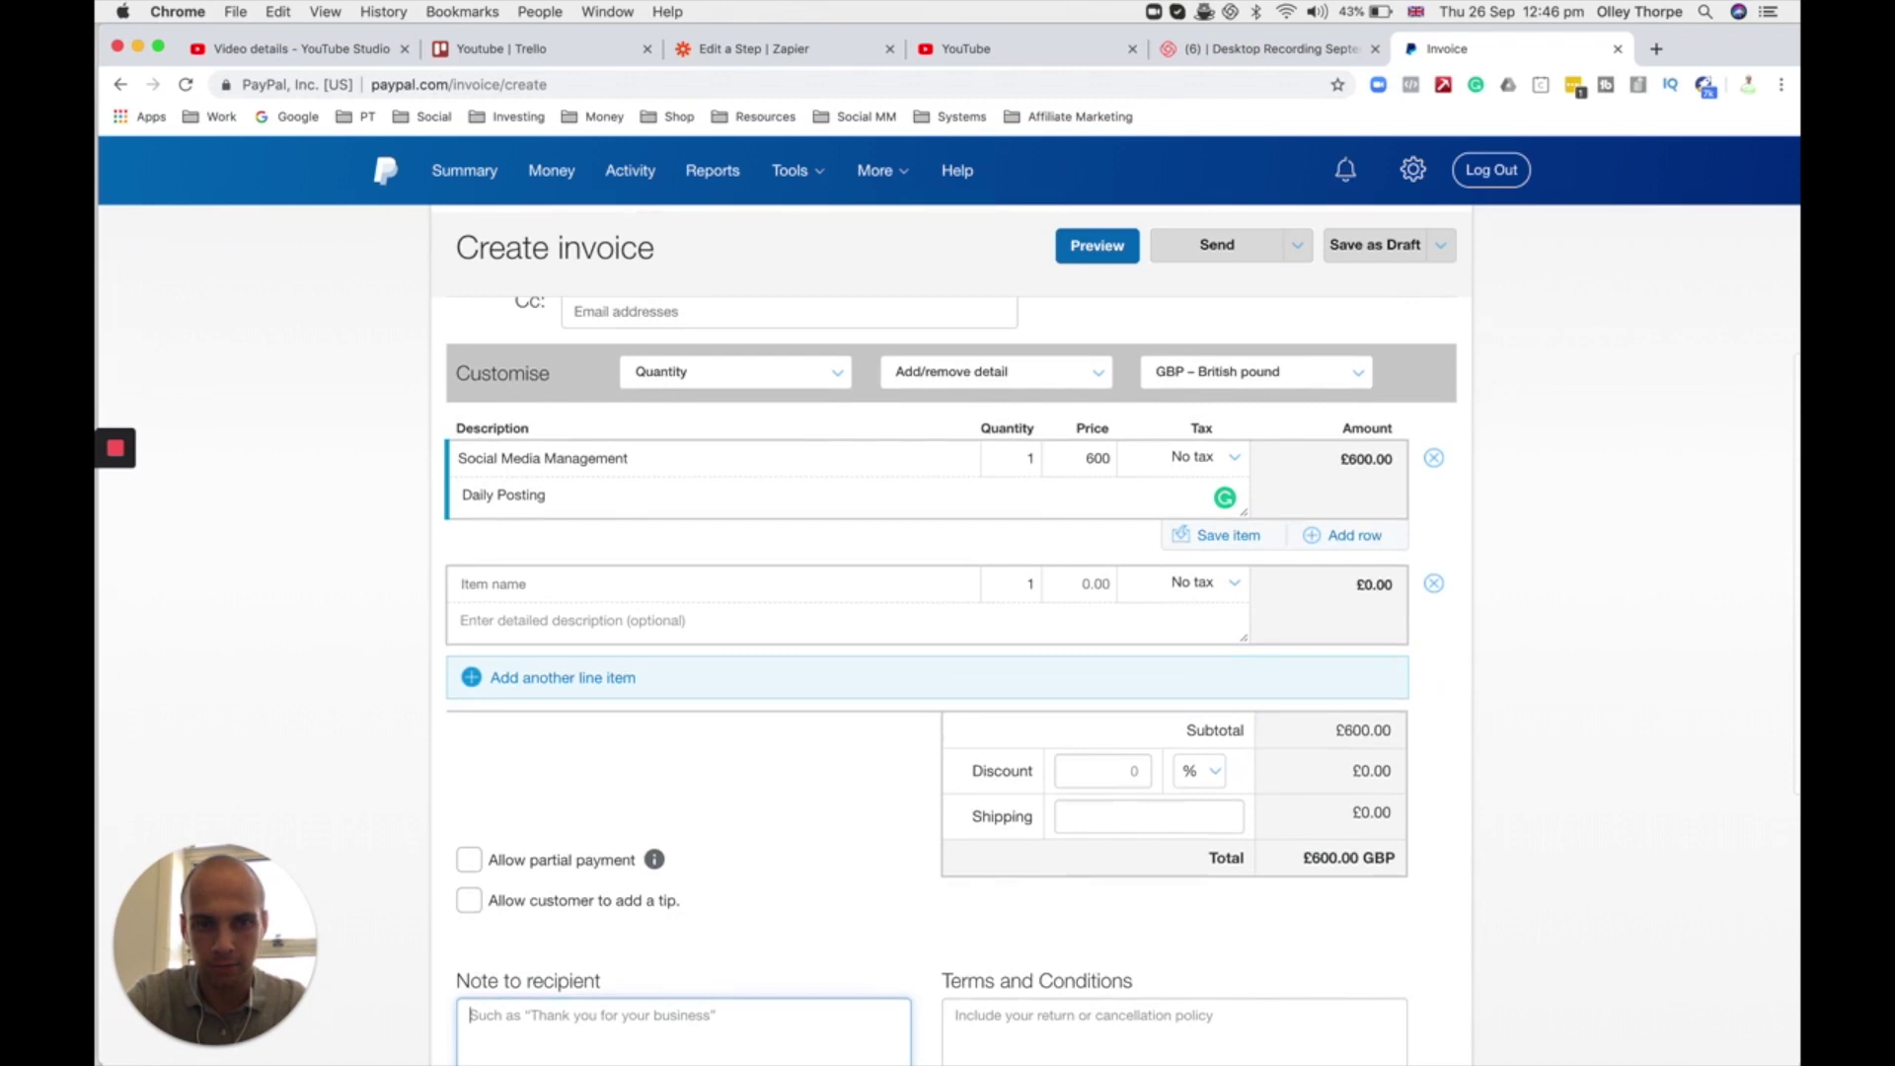
pyautogui.scroll(5, 826, 680)
pyautogui.scroll(-2, 1042, 644)
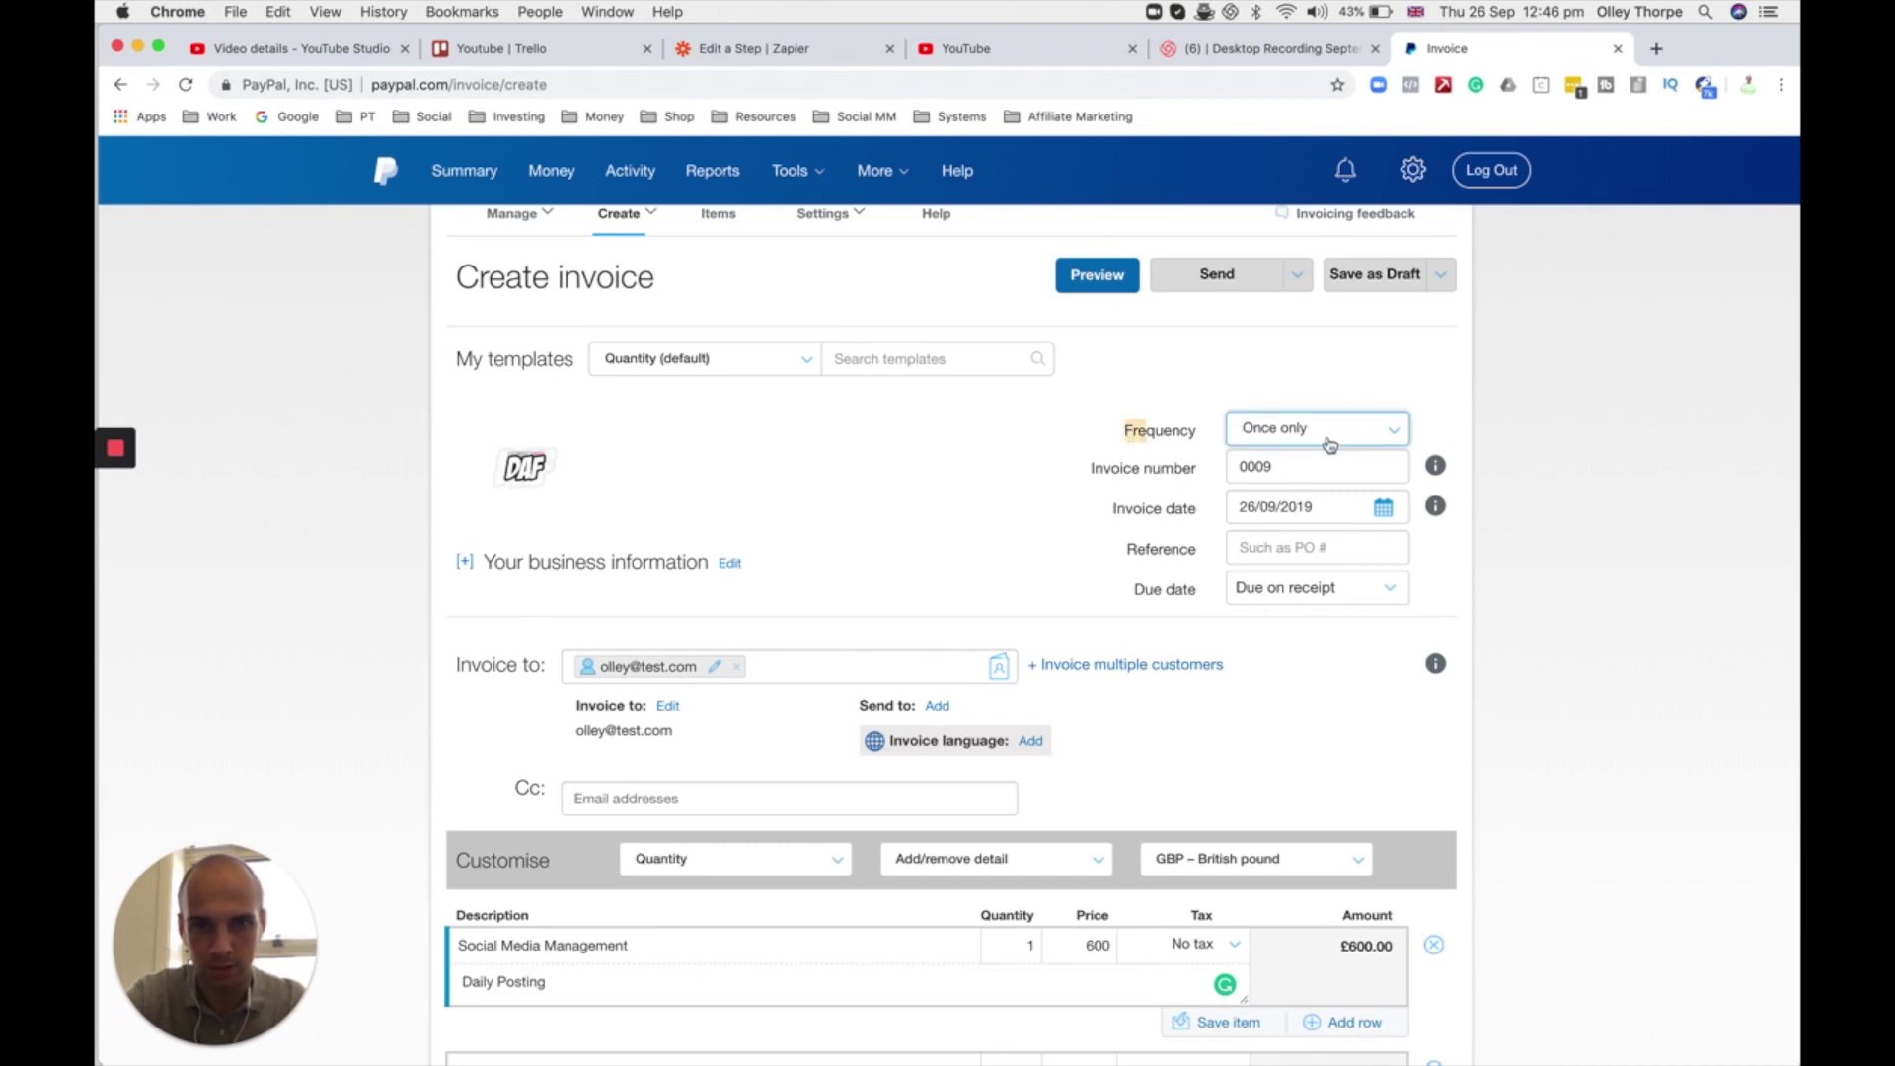
pyautogui.click(1362, 430)
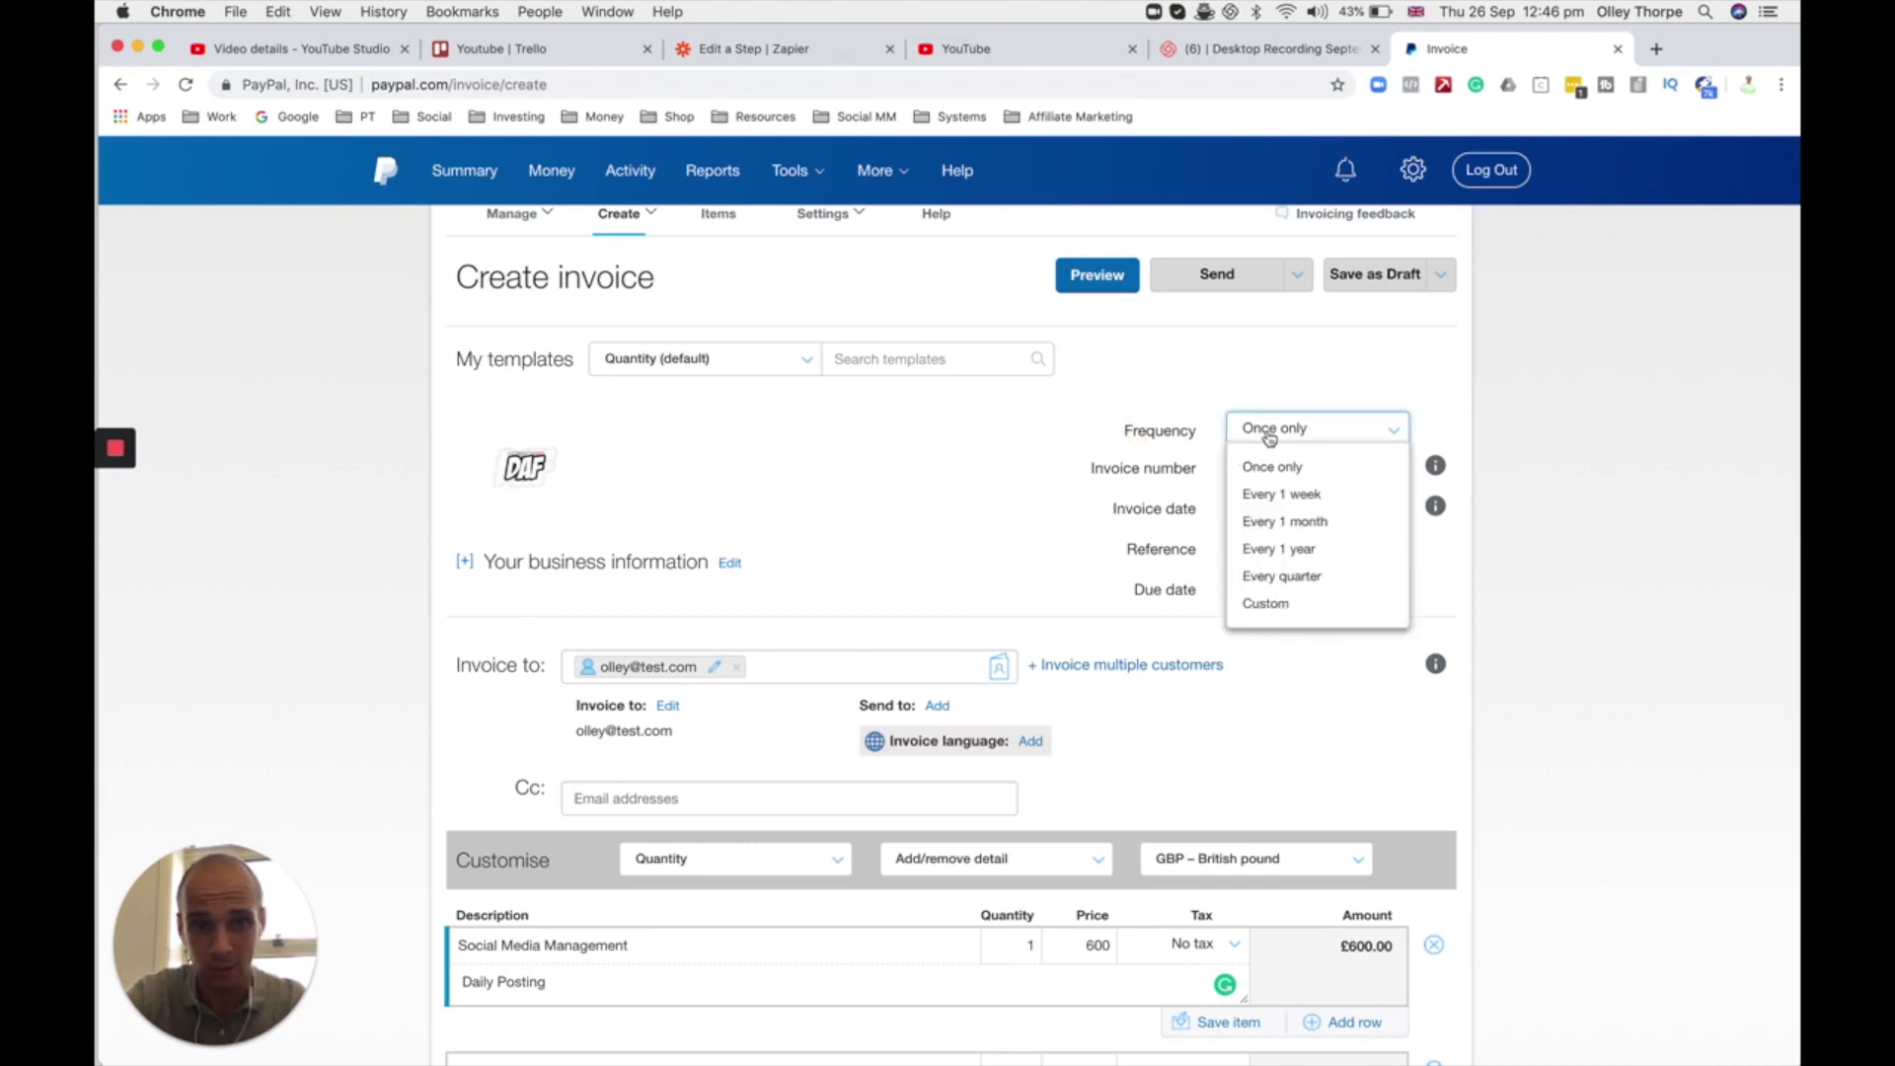
pyautogui.click(1247, 522)
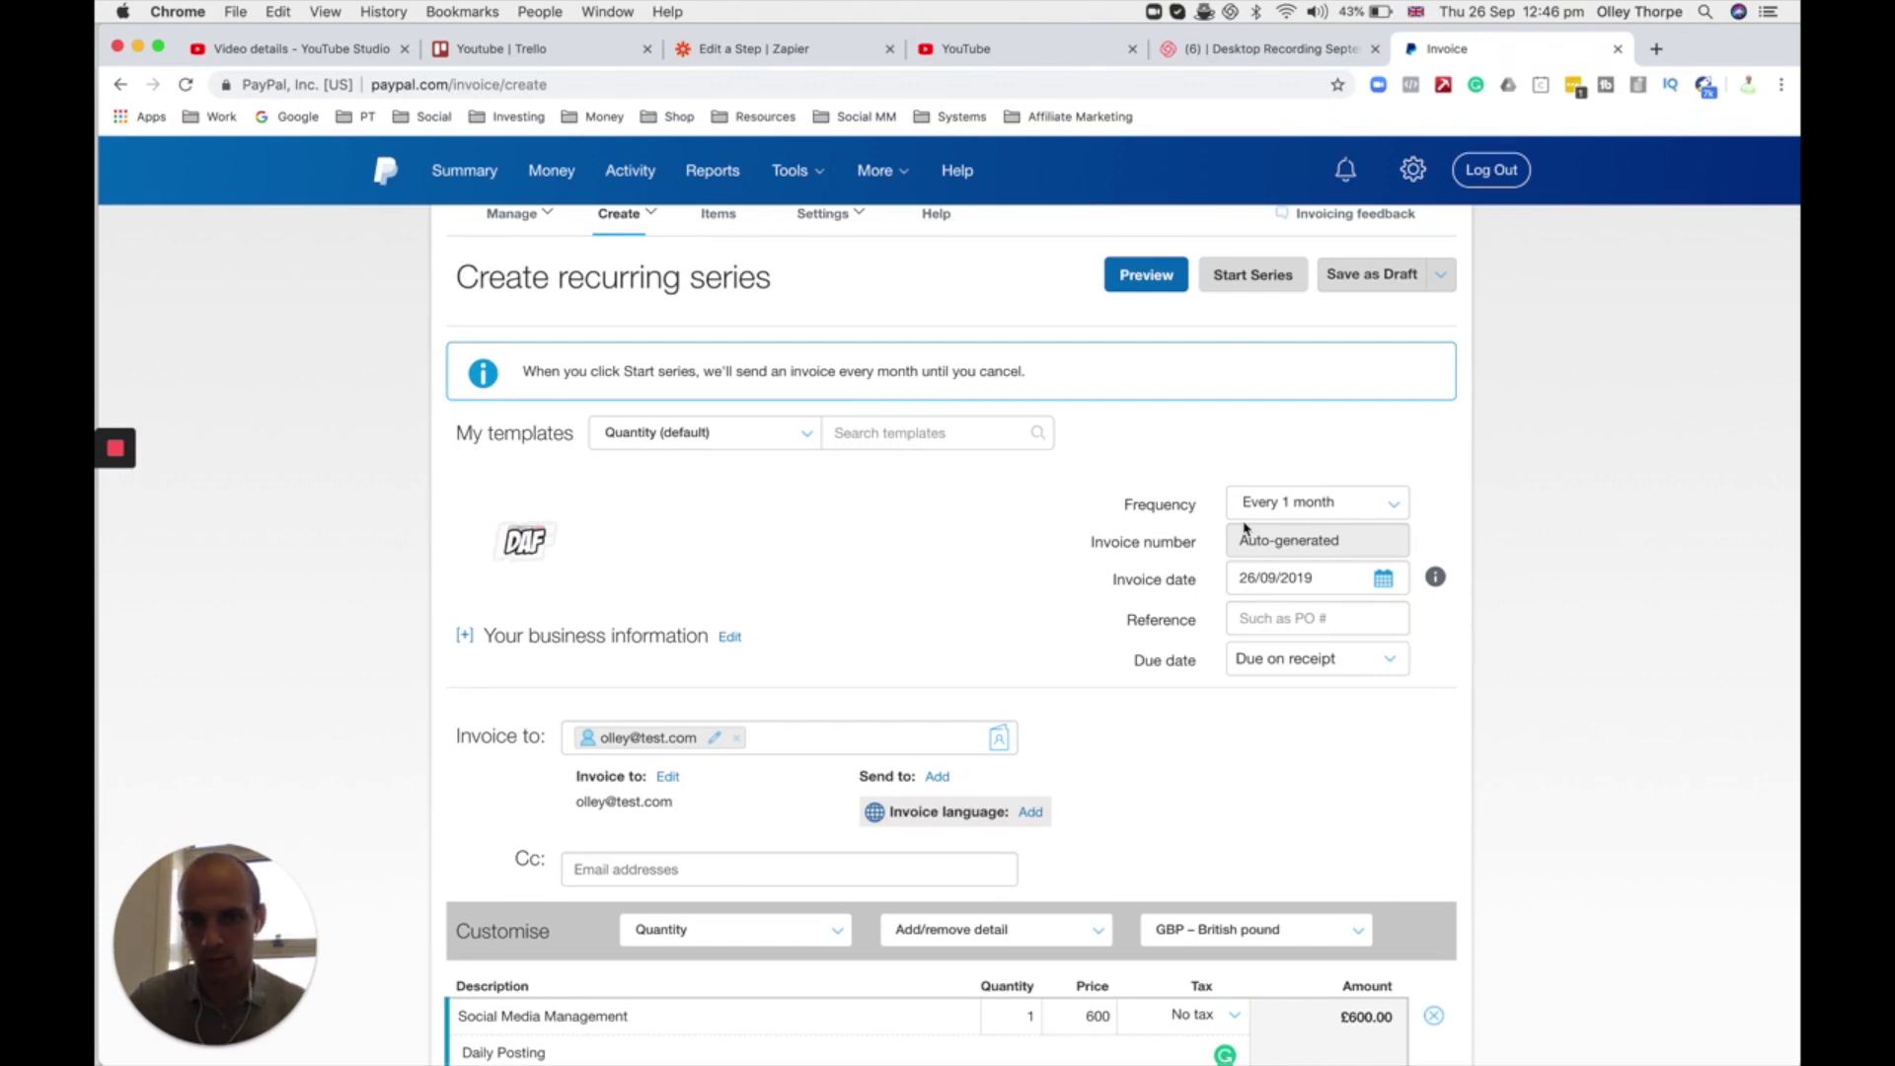
pyautogui.scroll(-4, 1171, 690)
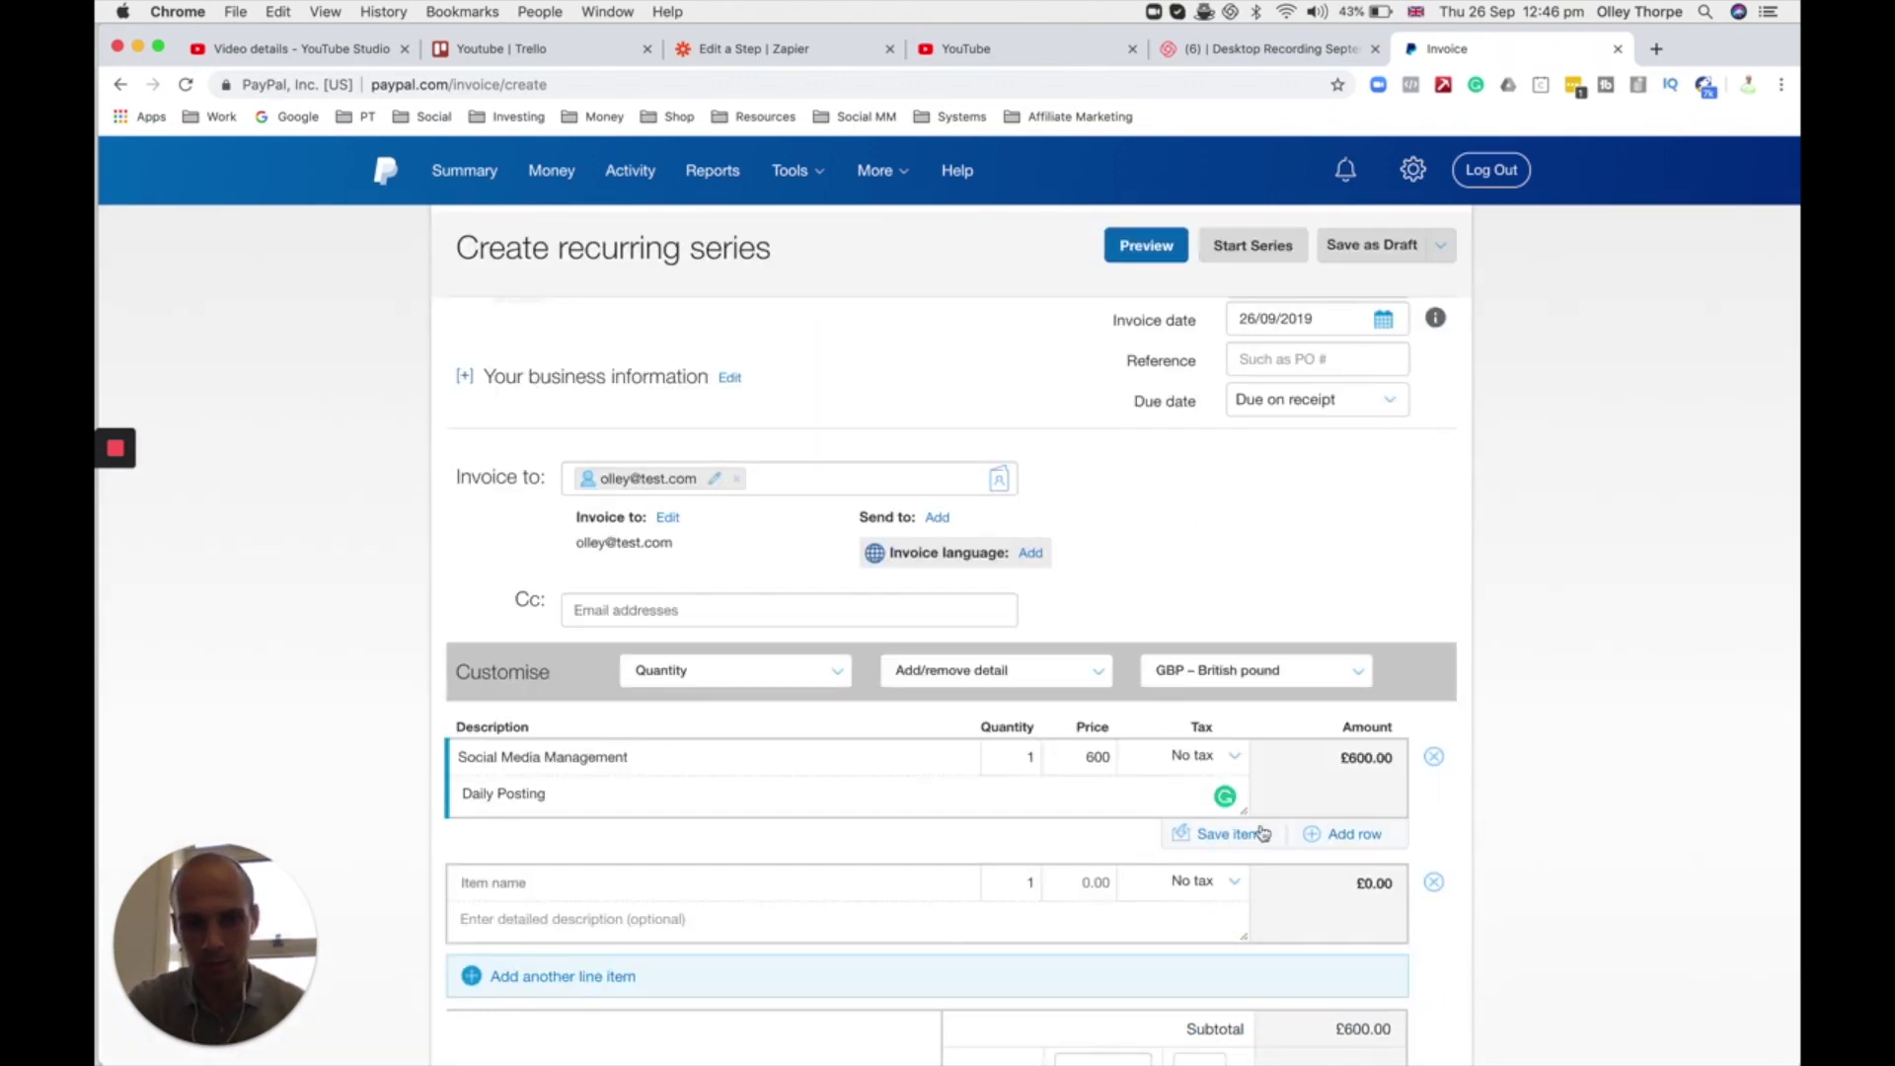
pyautogui.scroll(4, 1263, 832)
pyautogui.click(1302, 487)
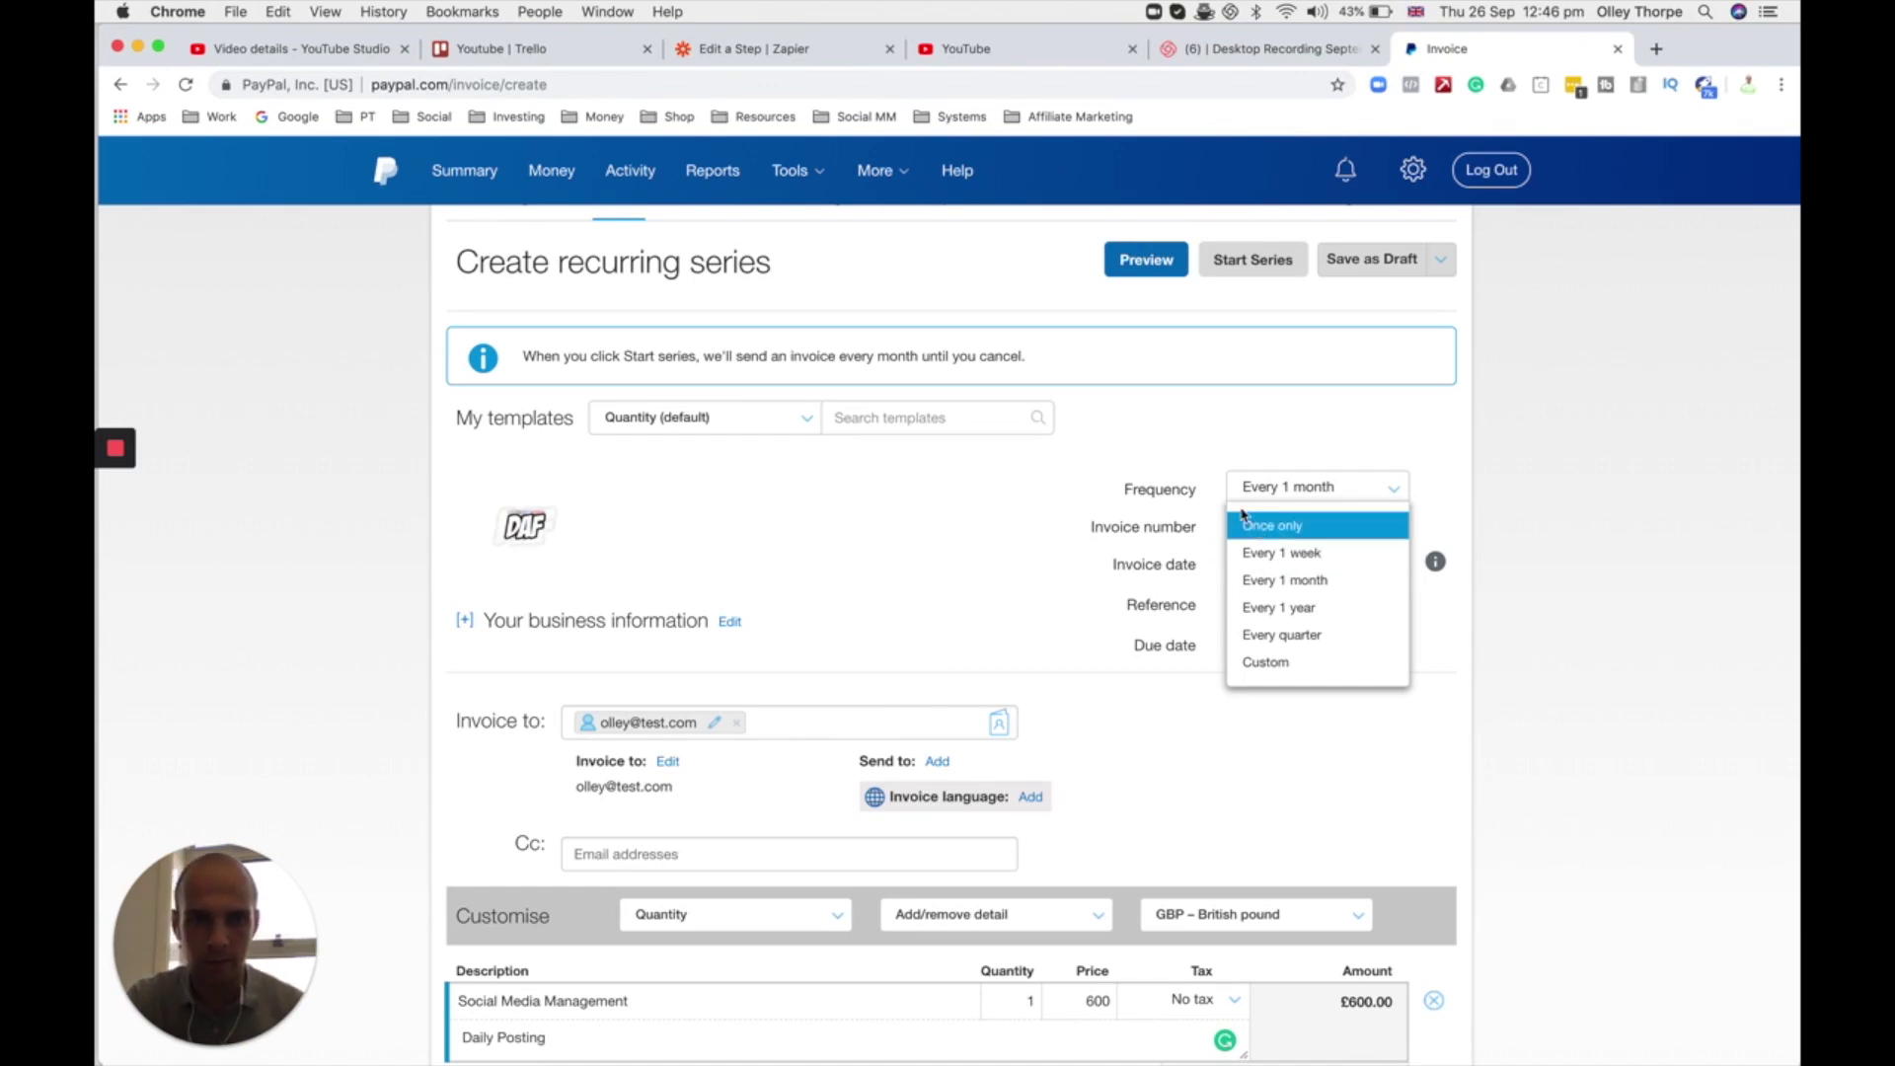
pyautogui.click(1255, 525)
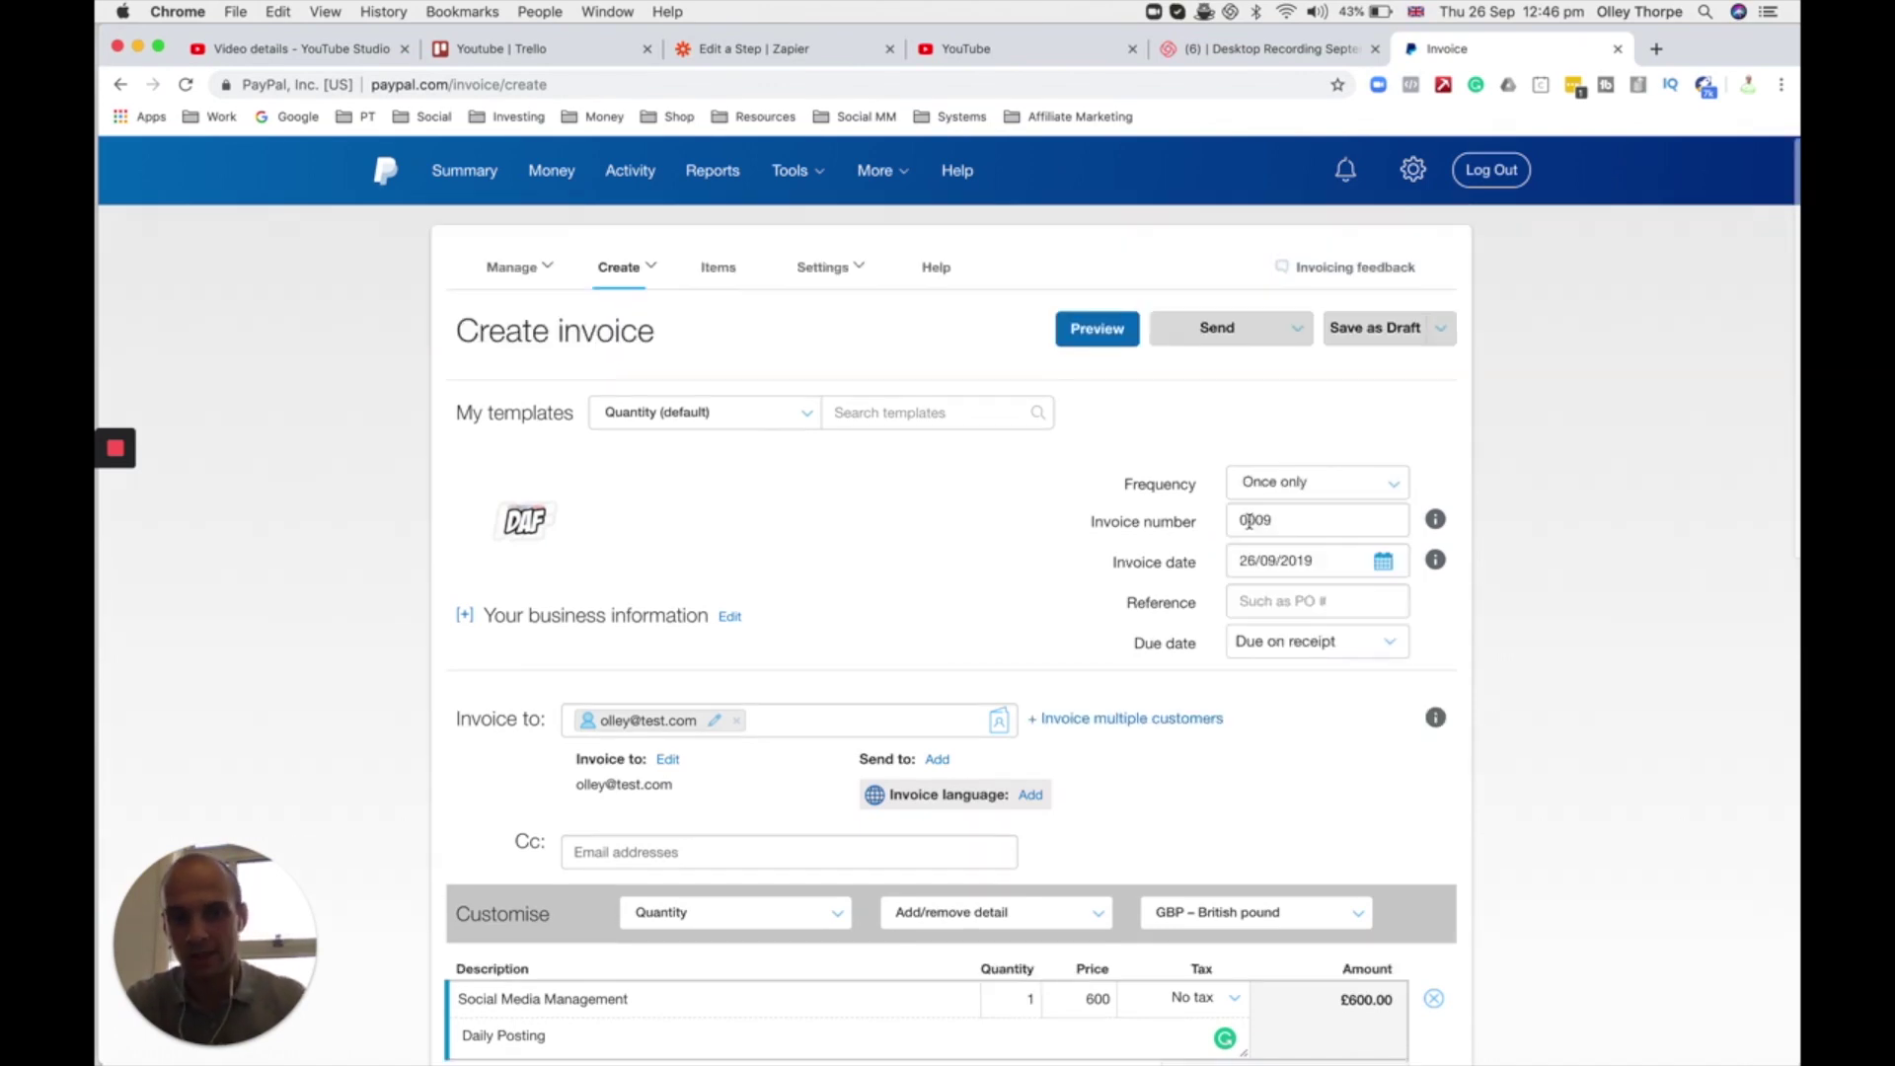
pyautogui.click(913, 532)
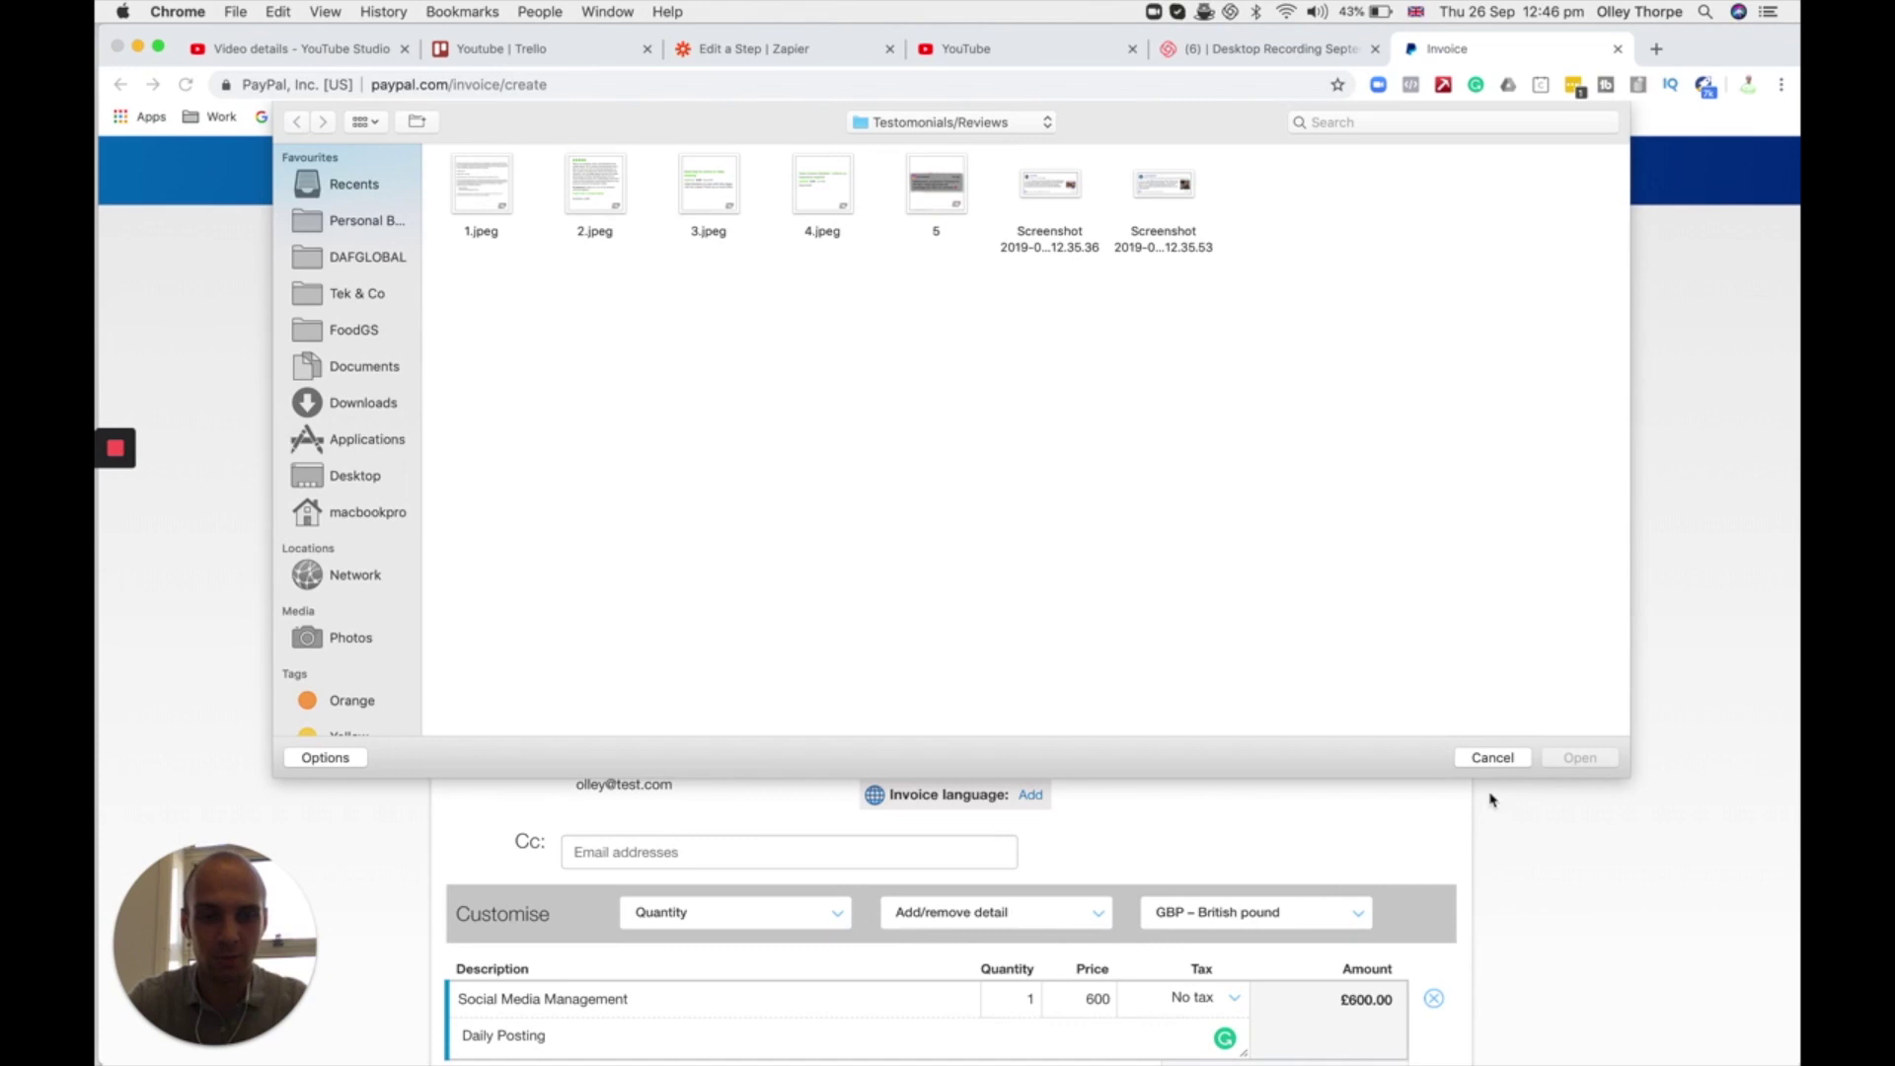
pyautogui.click(1484, 760)
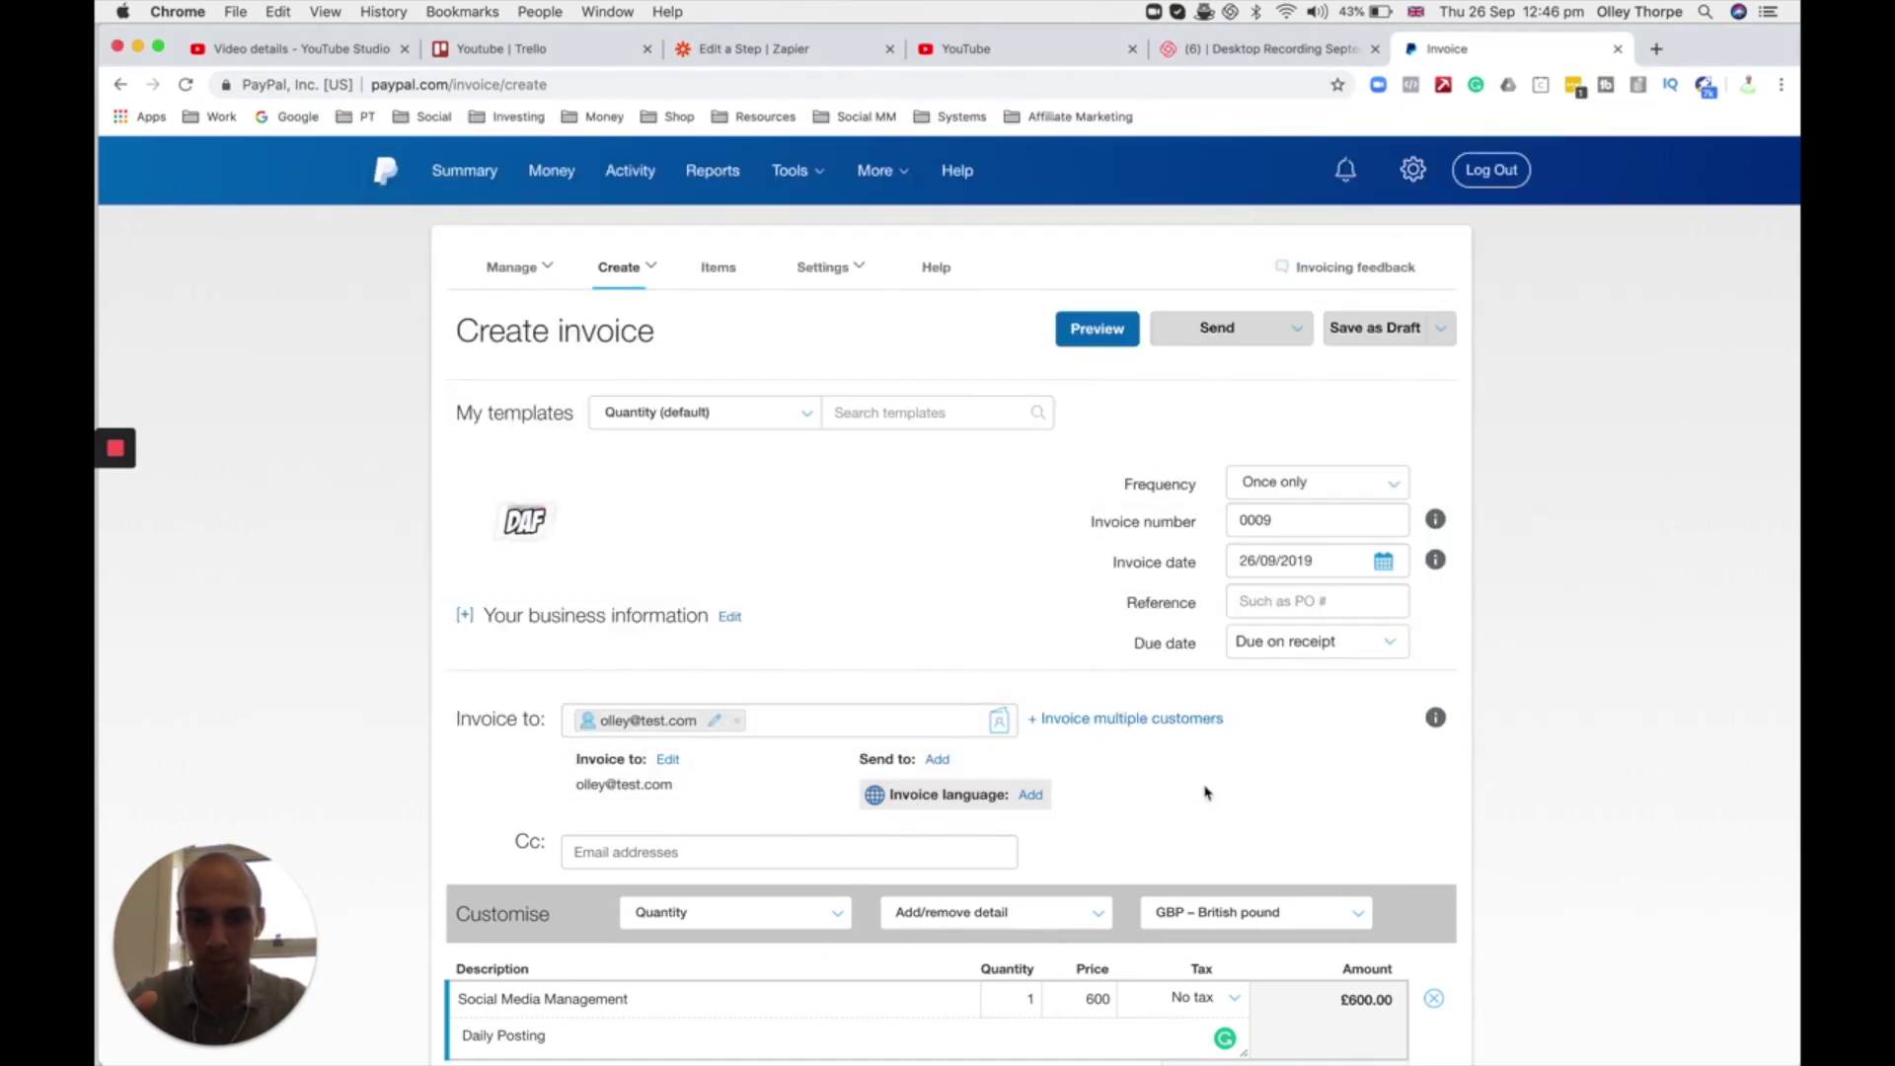
pyautogui.scroll(-1, 1205, 792)
pyautogui.scroll(-1, 1205, 793)
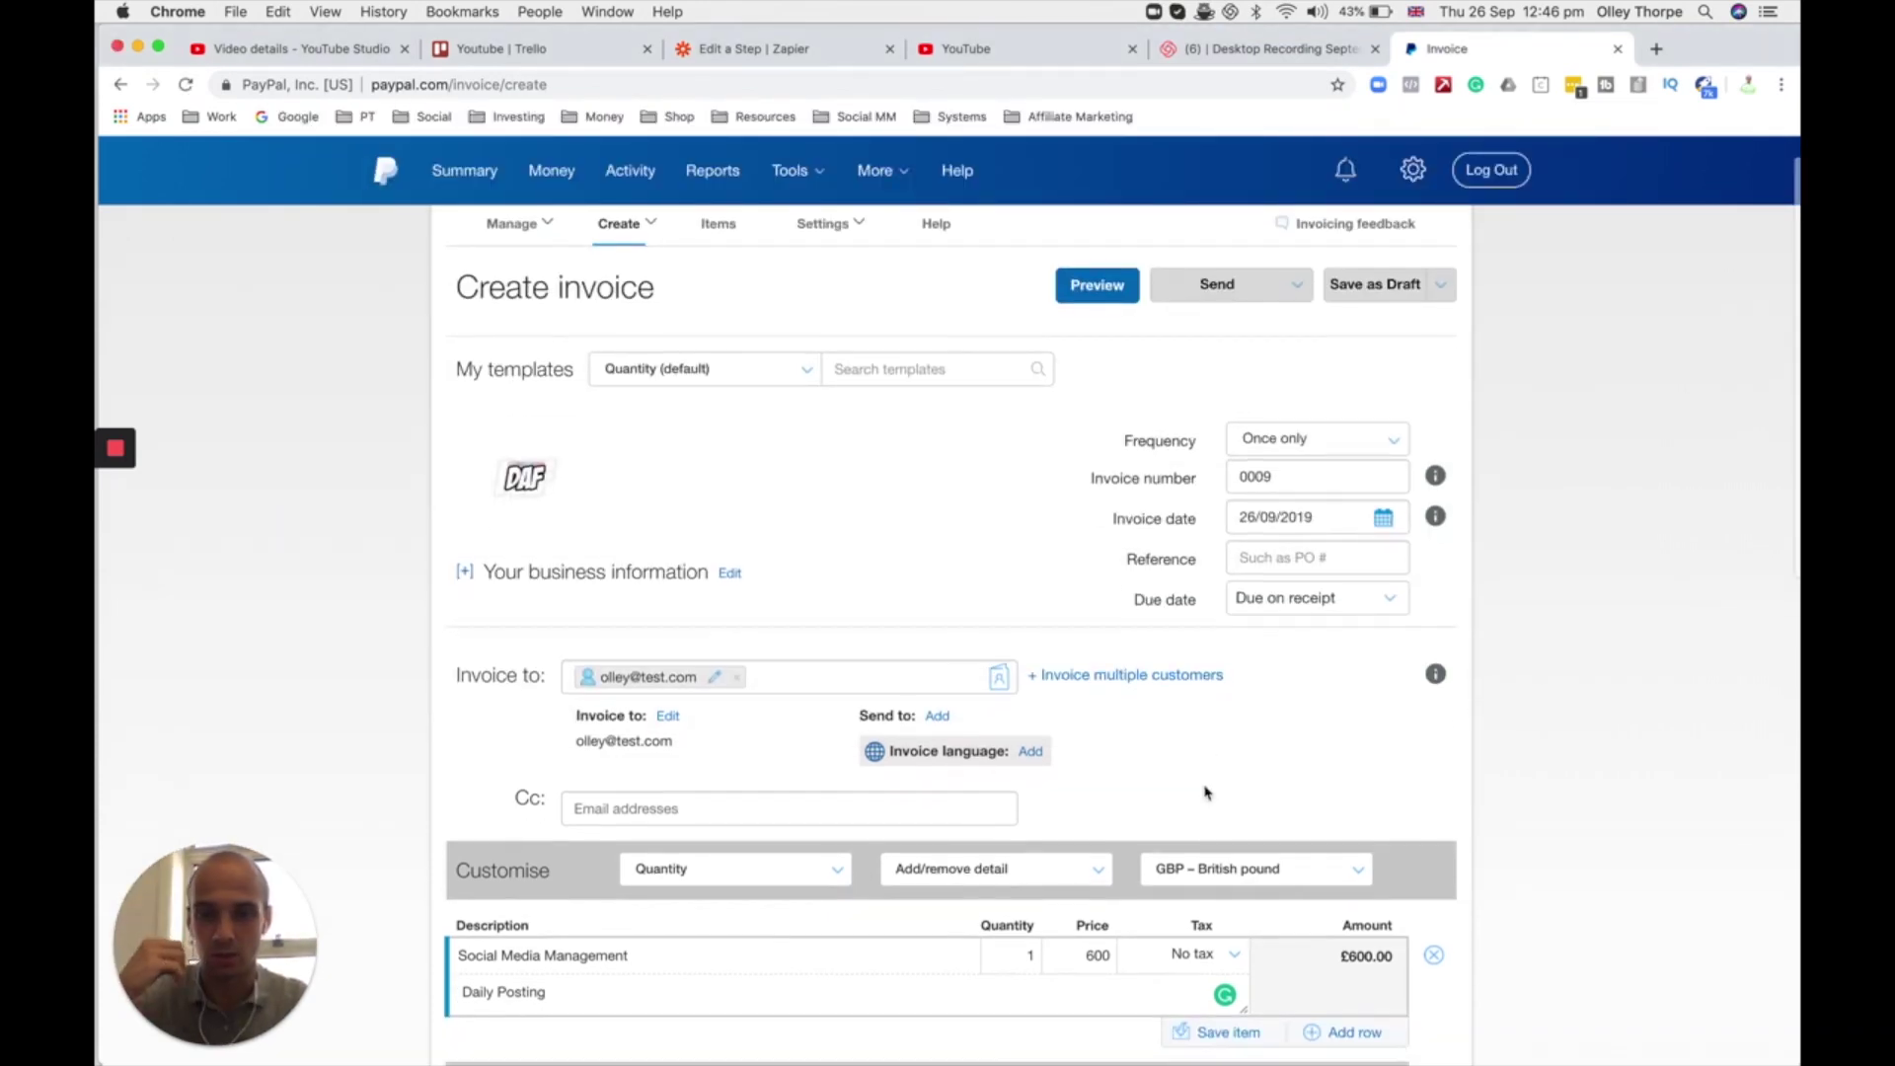
pyautogui.scroll(-1, 1206, 793)
pyautogui.scroll(-5, 1205, 793)
pyautogui.scroll(-5, 1205, 791)
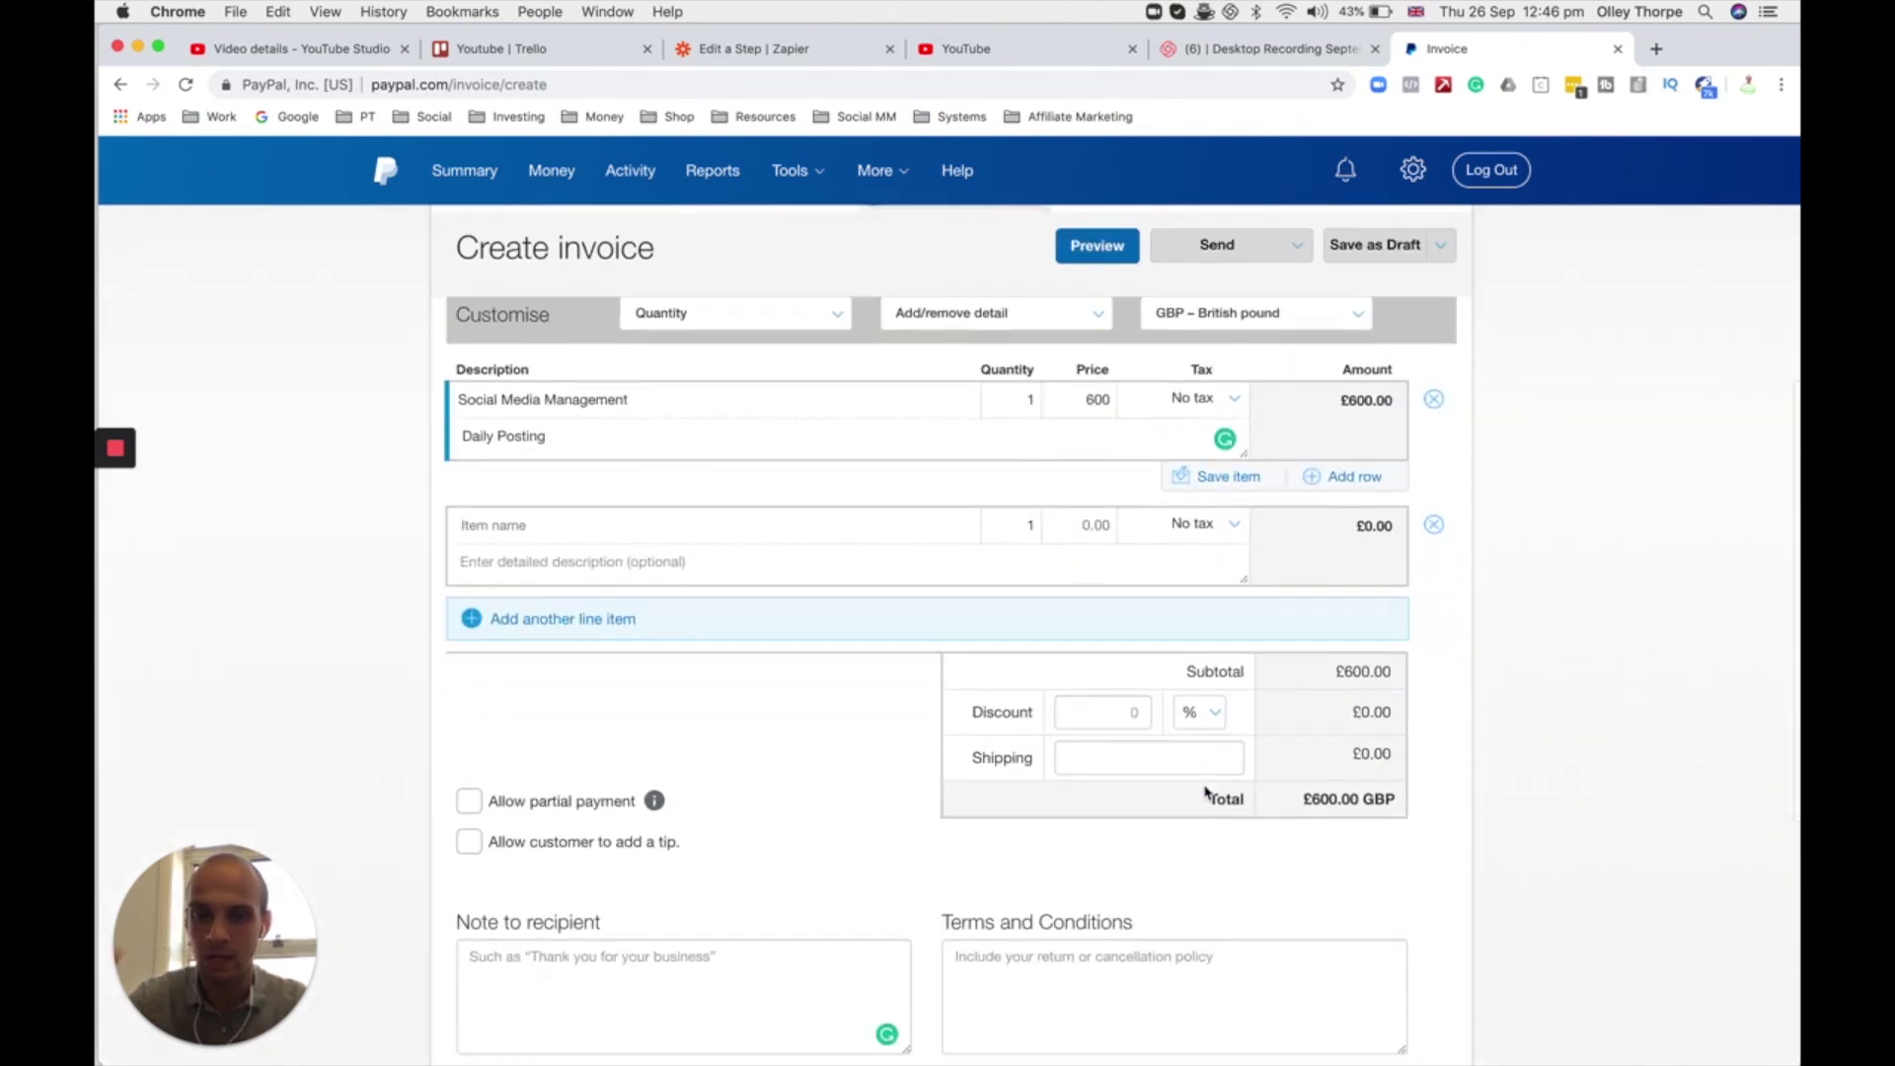
pyautogui.scroll(-3, 1205, 791)
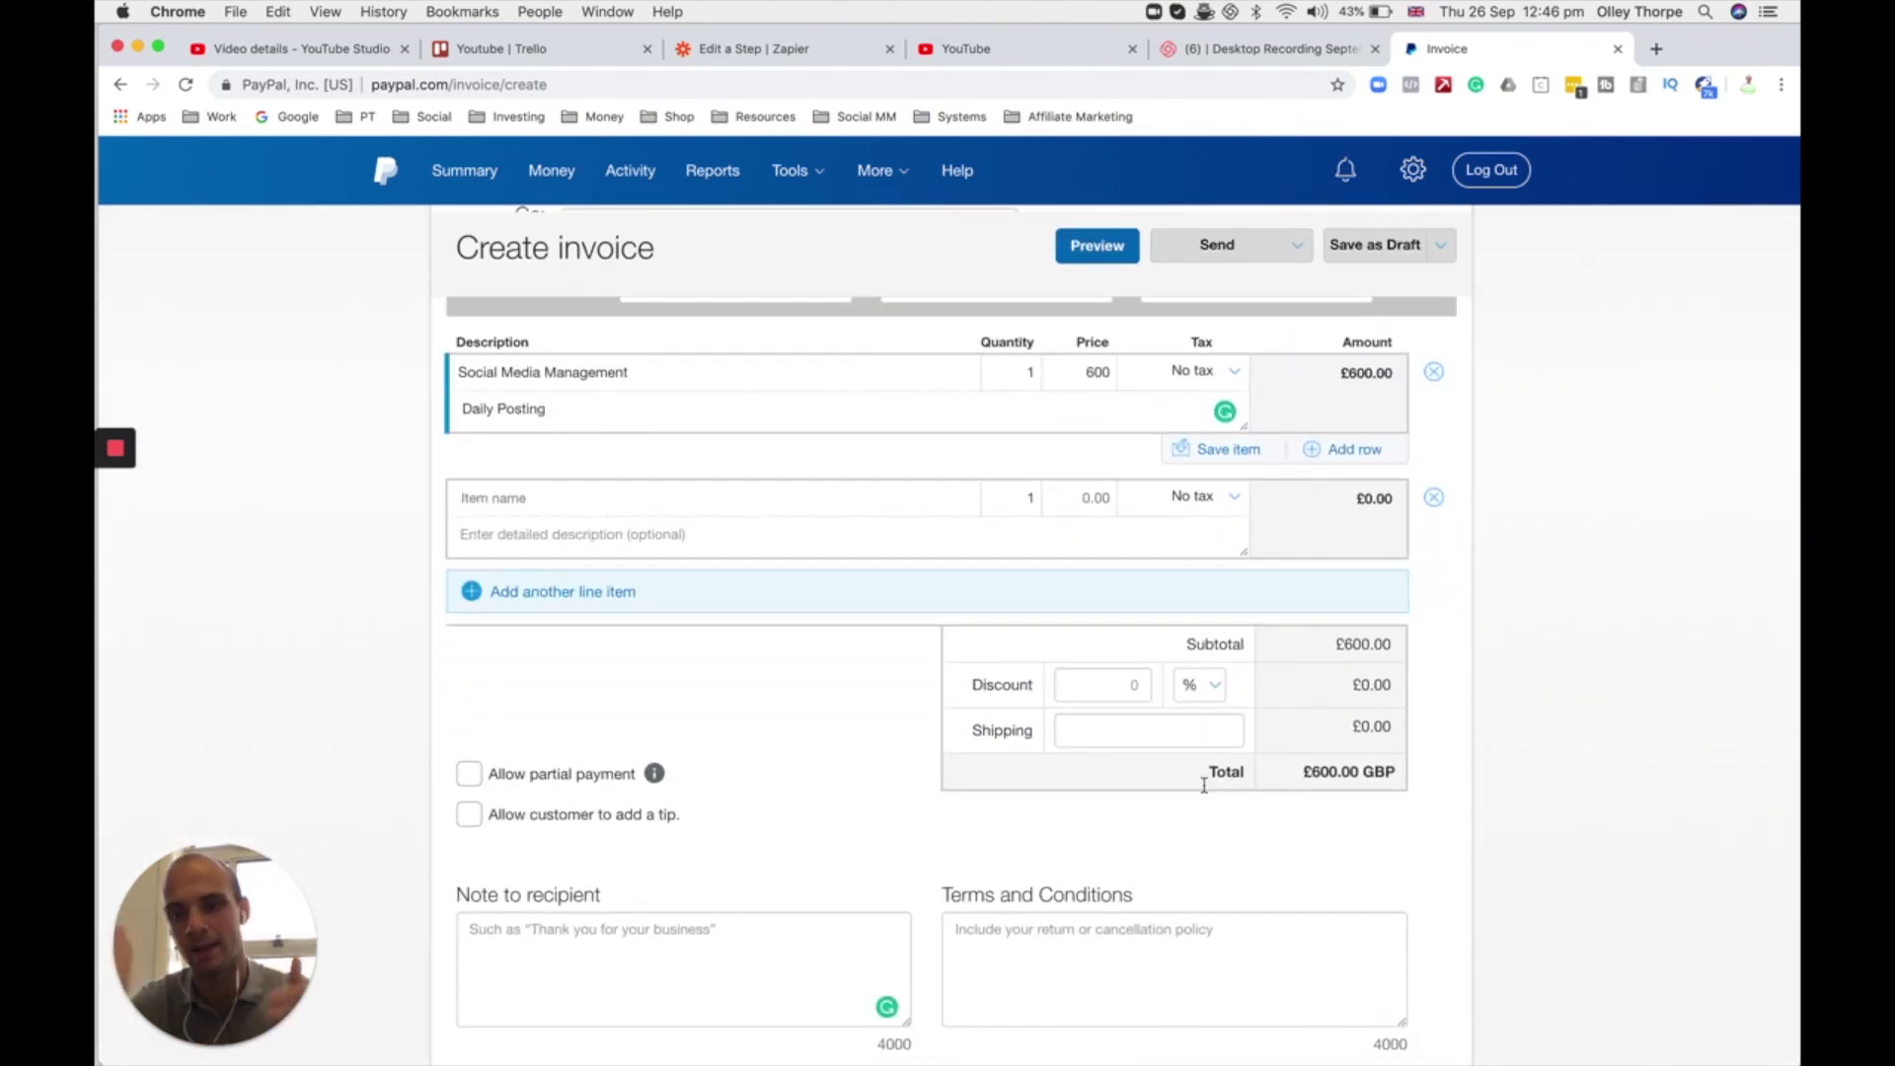